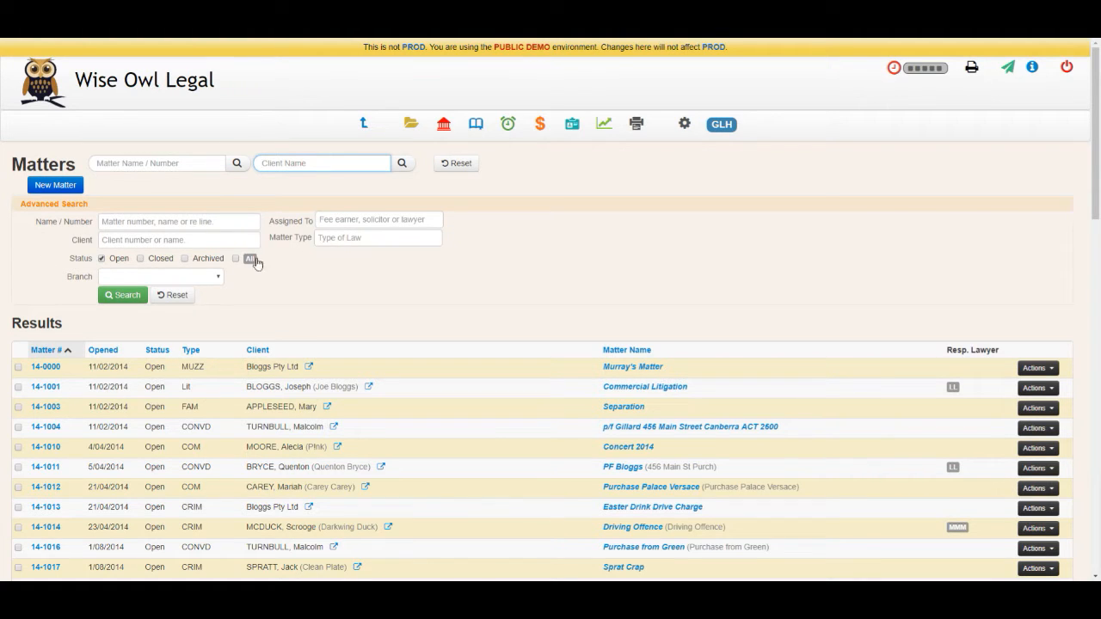
Collapse the advanced matter search, start a new matter and select the existing client as its primary client.
click(271, 211)
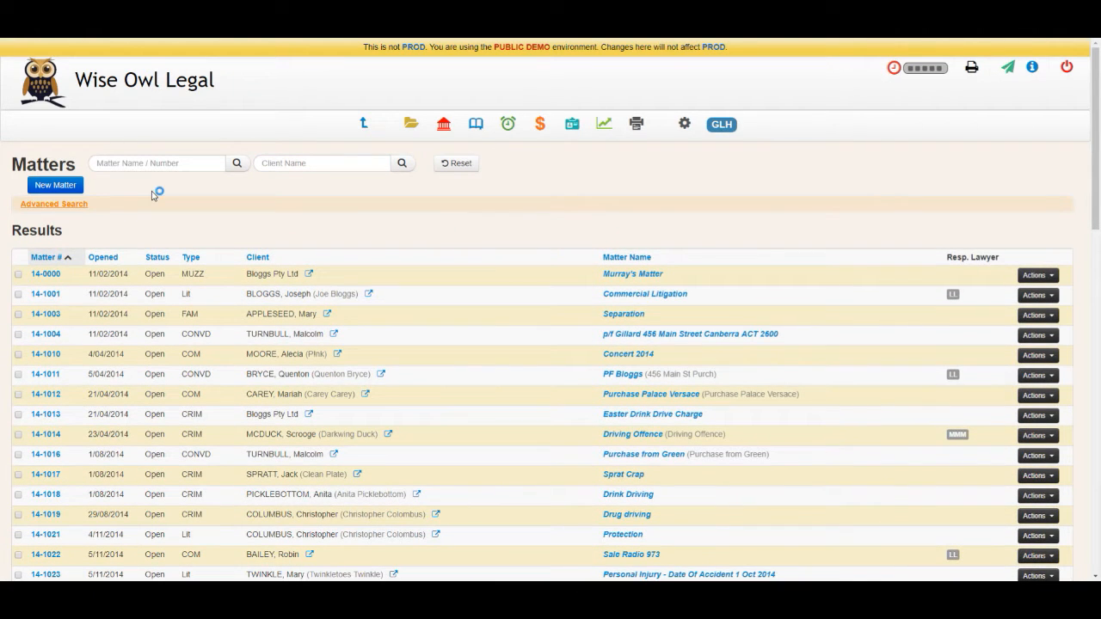
click(74, 185)
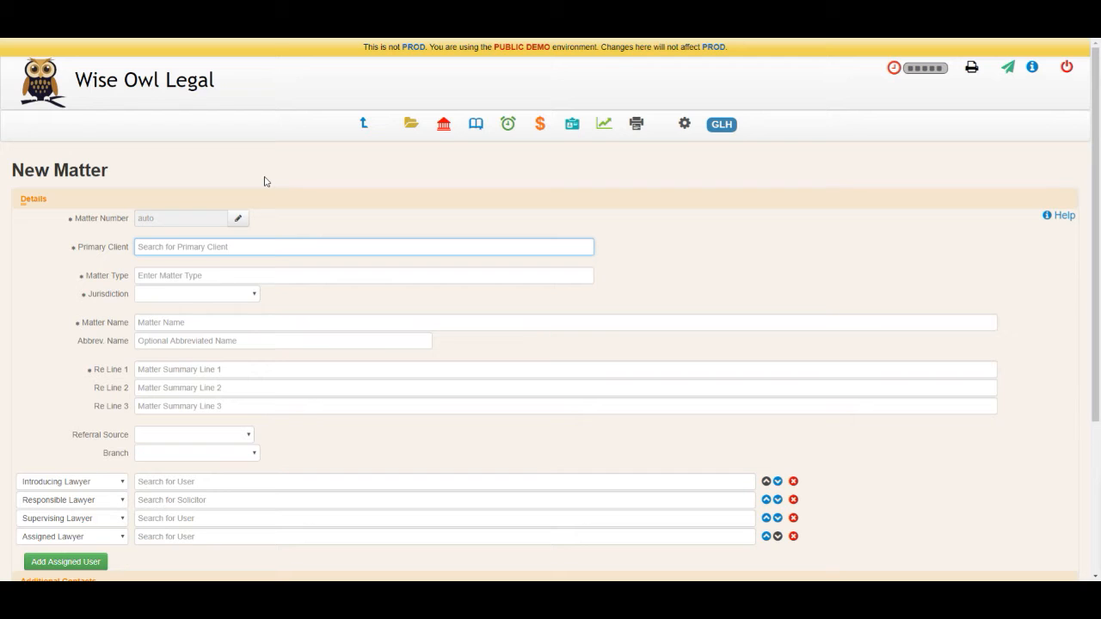
text(bilbo)
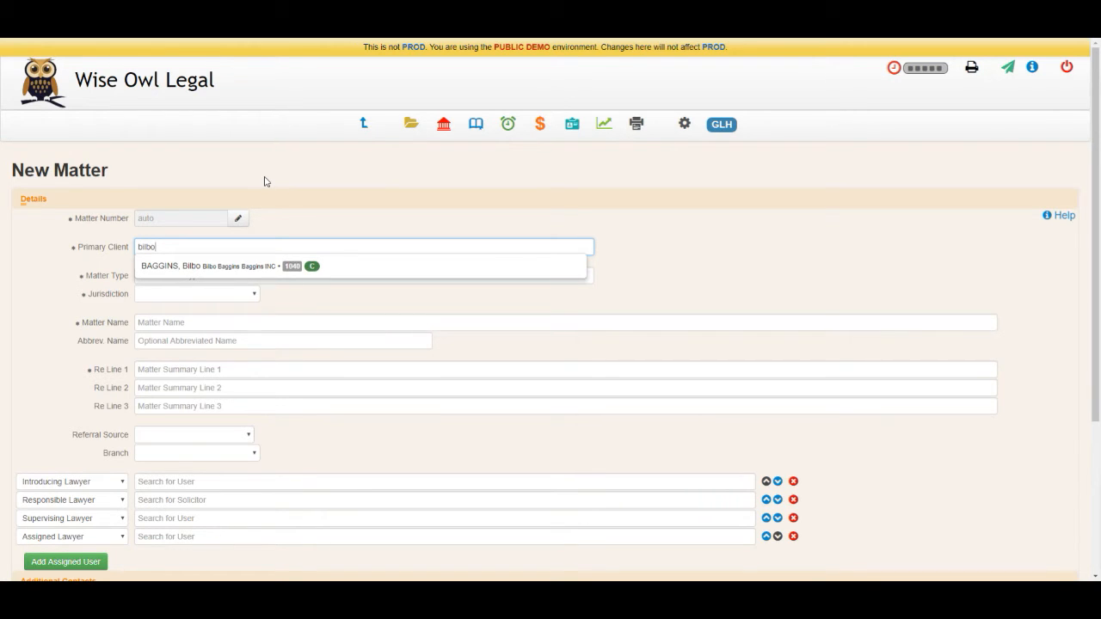
click(232, 267)
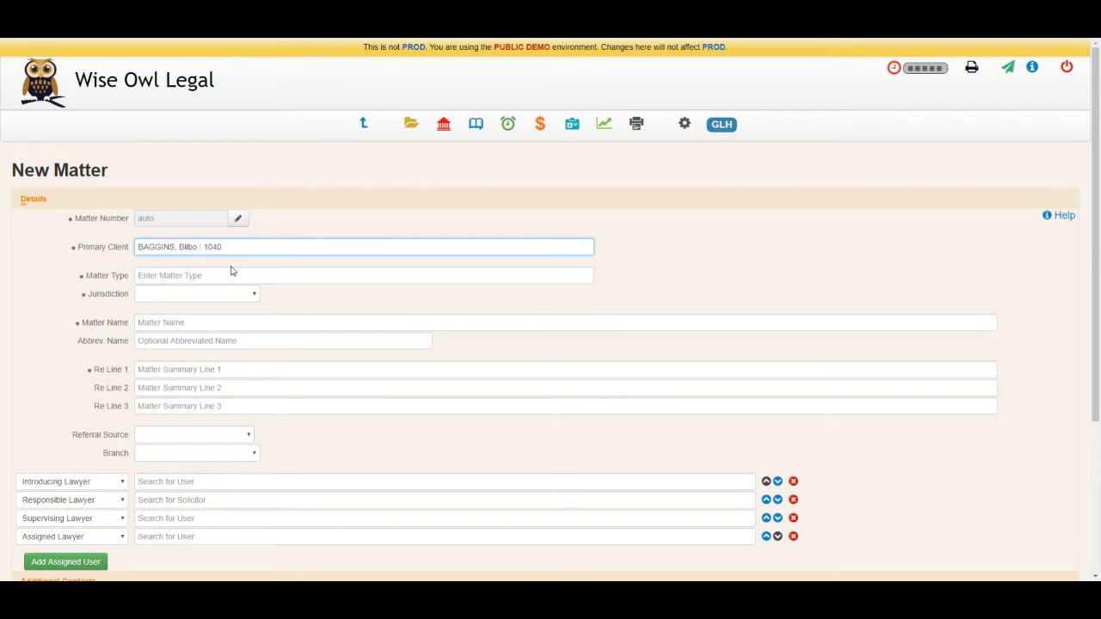
Set the matter type to CIVL • Civil Law.
click(225, 273)
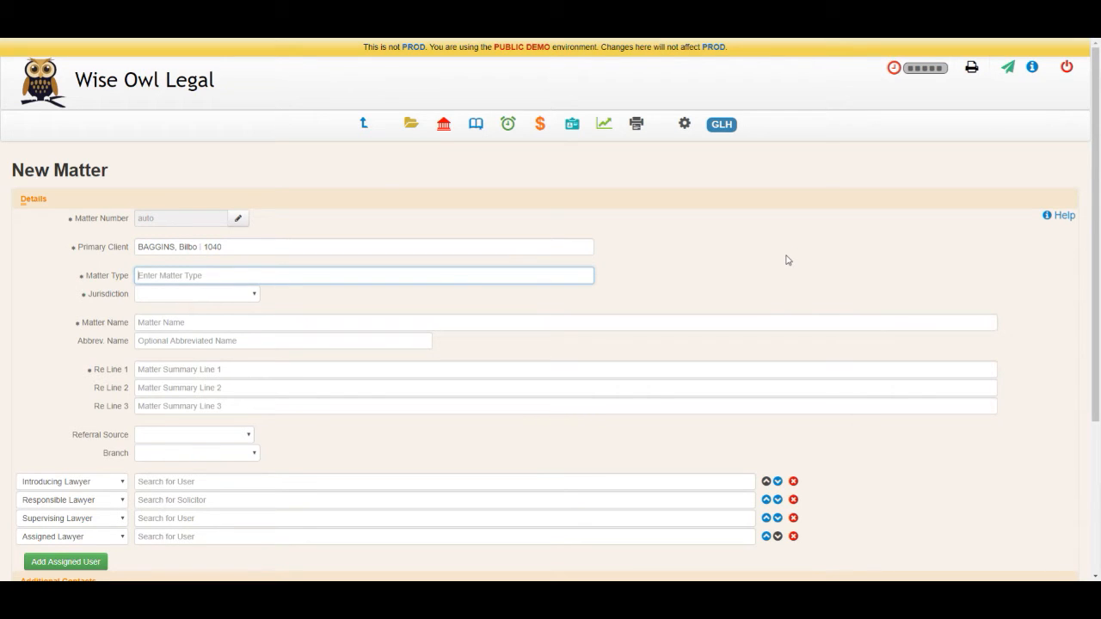
key(Down)
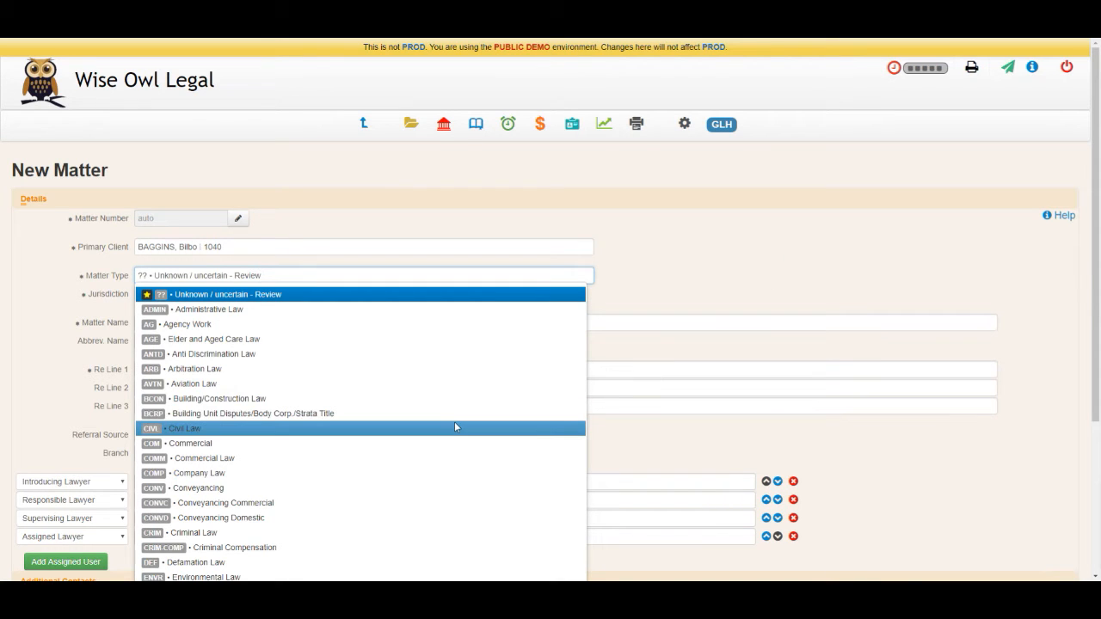
scroll(455, 426, down, 2)
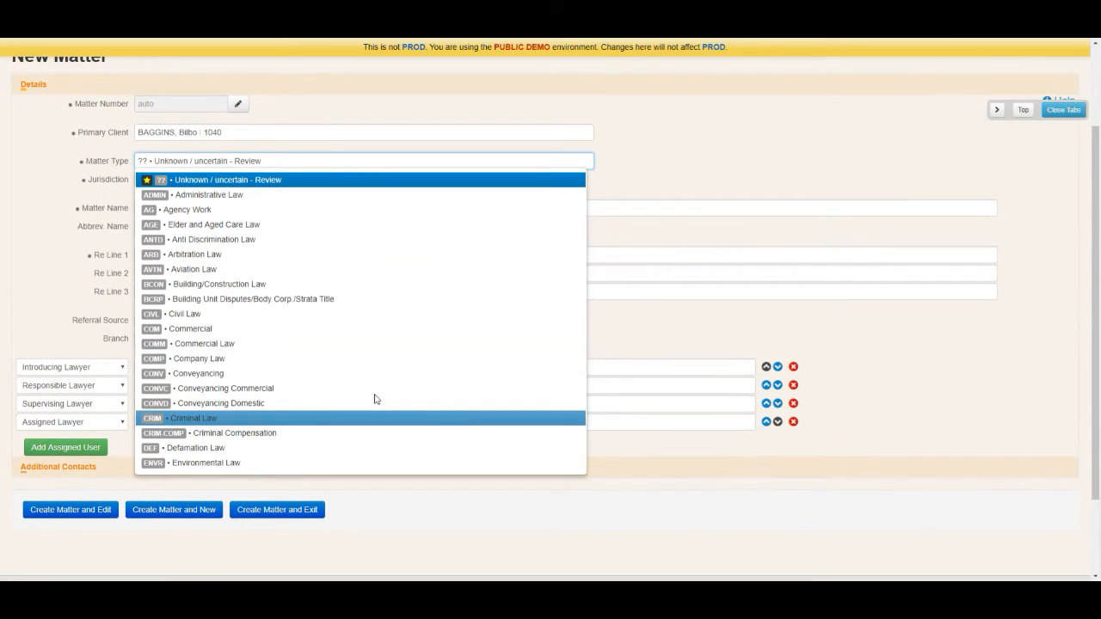
drag(313, 165, 1, 166)
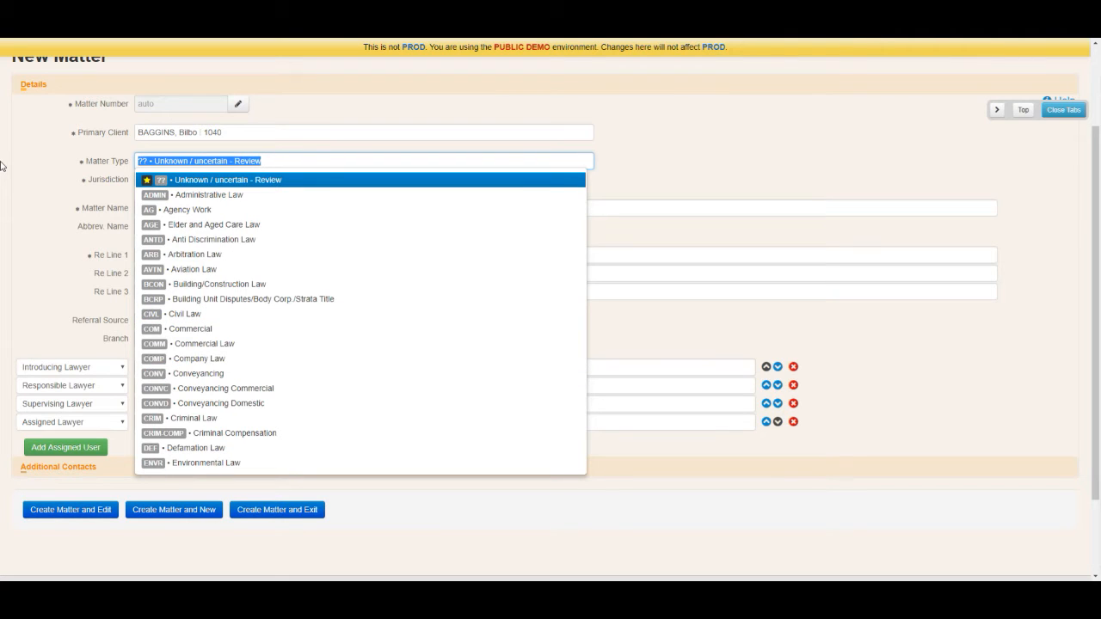
text(civl)
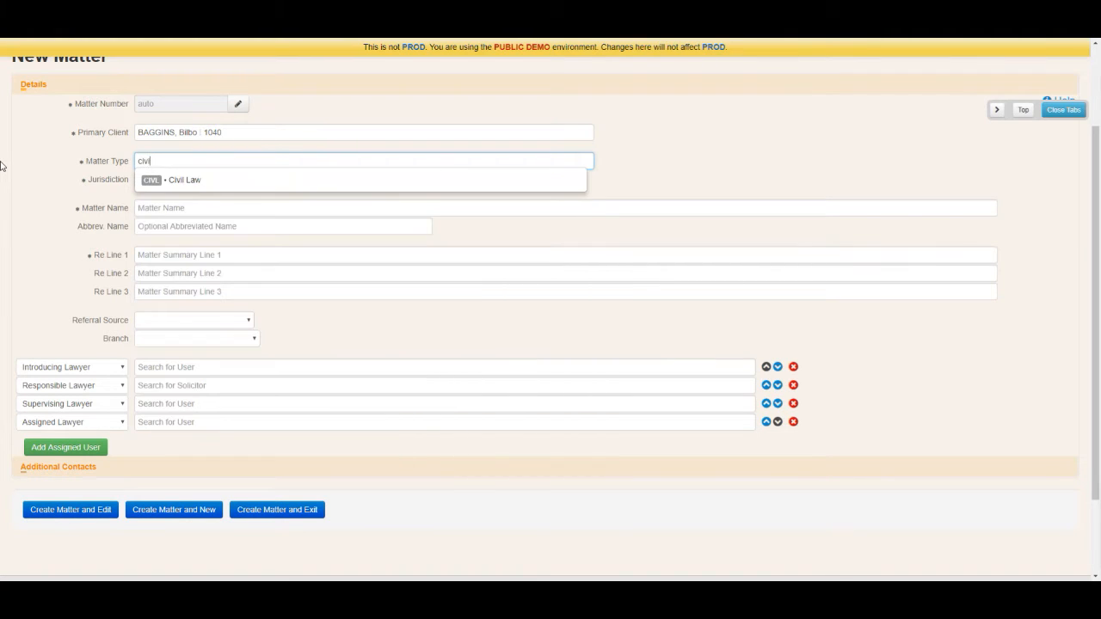
click(158, 180)
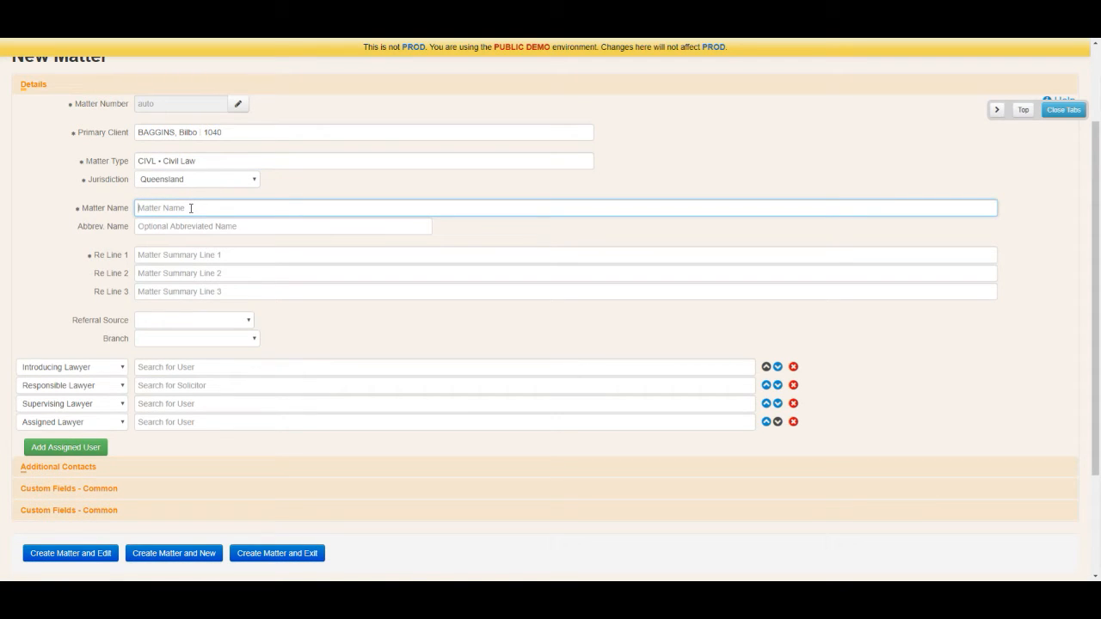
Enter the matter name as the client's surname "Vs" the opposing party's name, leaving the abbreviated name empty.
text(Baggins Vs)
text(Gandalf)
click(186, 226)
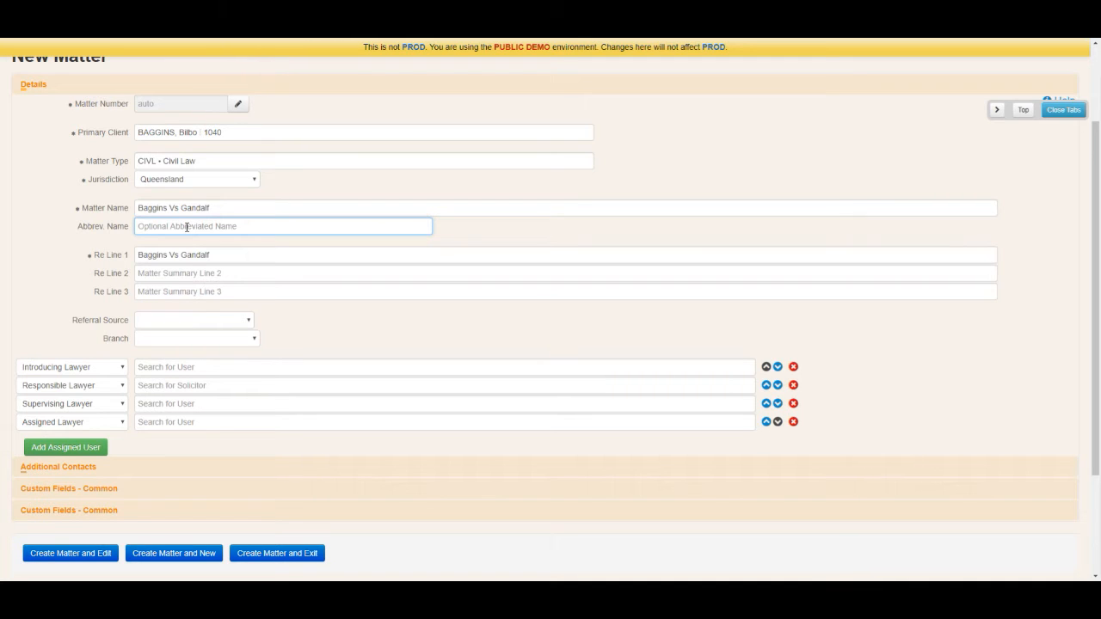
click(173, 272)
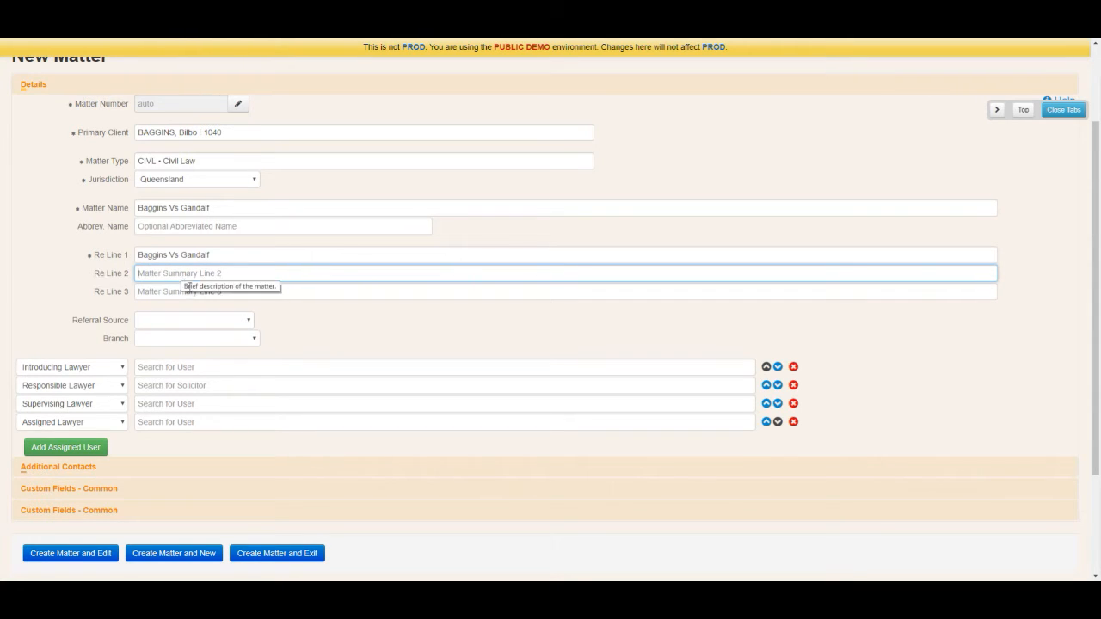
Set the referral source to Word of Mouth and leave the branch blank.
click(238, 321)
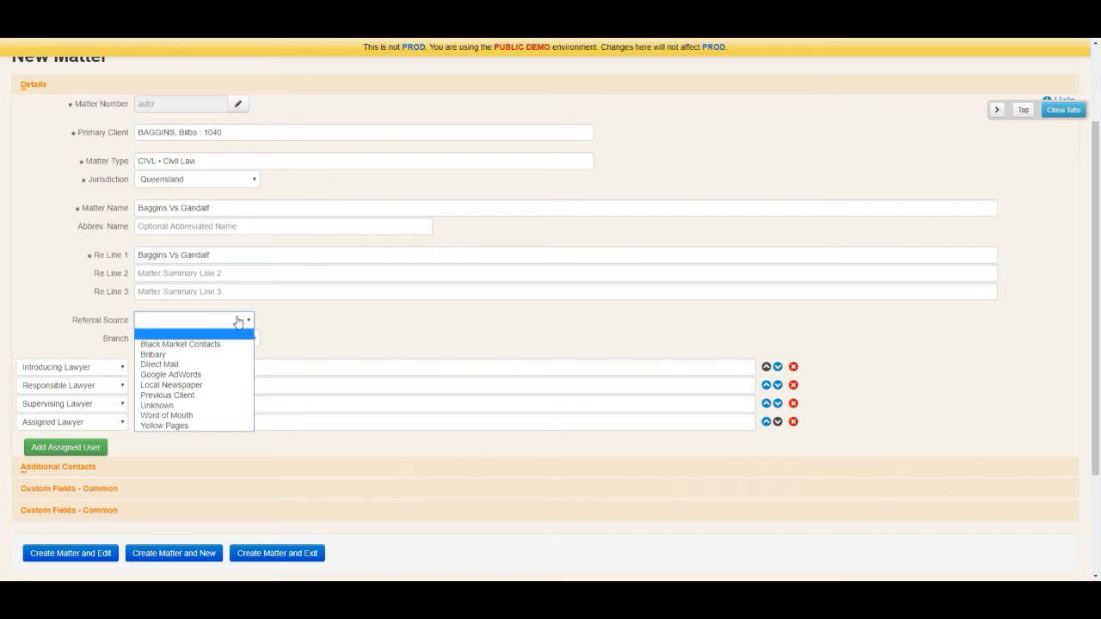
click(192, 417)
click(190, 340)
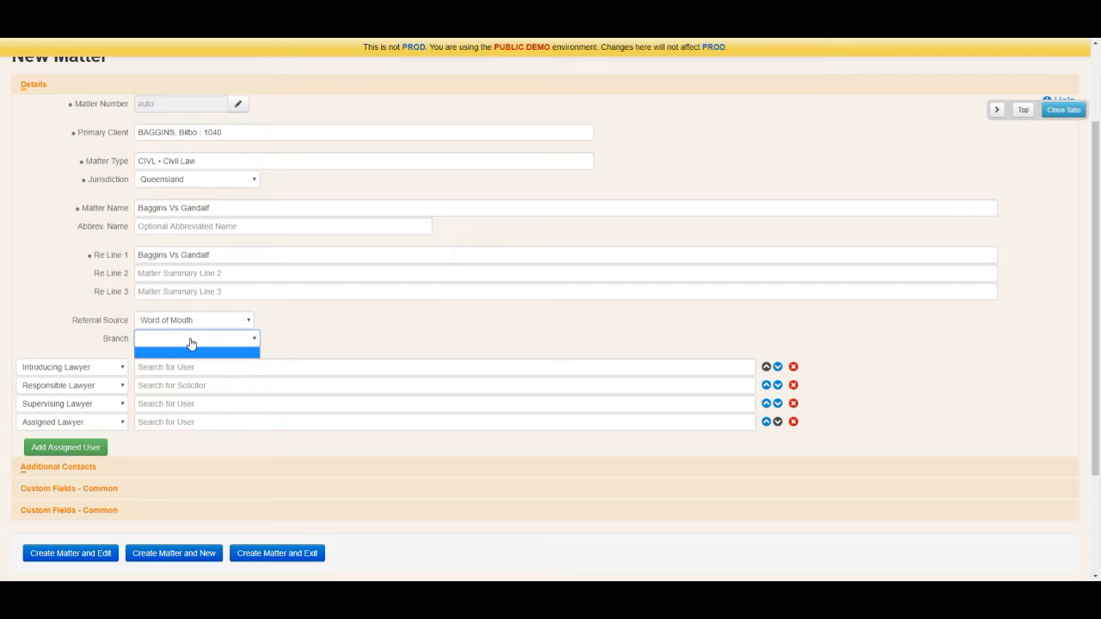
click(305, 340)
Assign the lawyer with initials LL as both the introducing lawyer and the responsible lawyer.
click(170, 364)
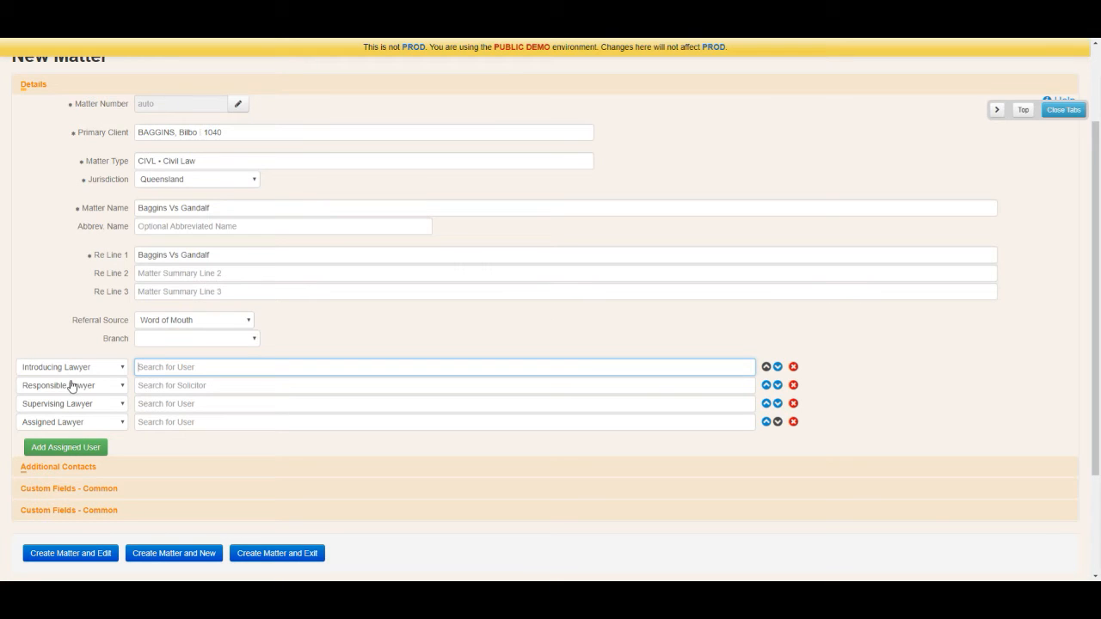
text(larry)
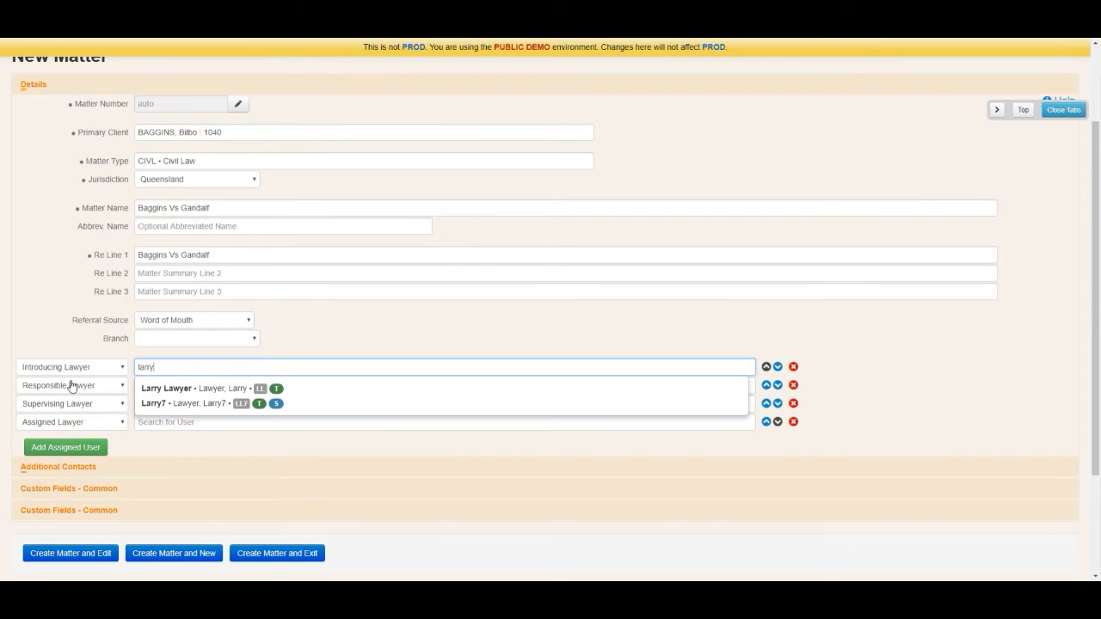
click(205, 388)
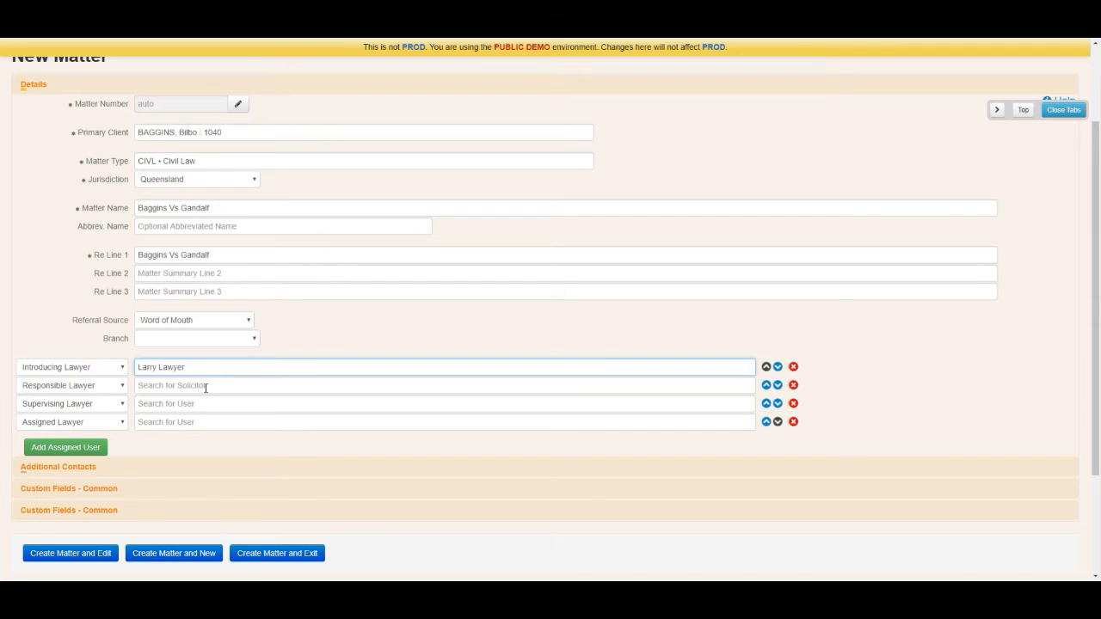
click(206, 388)
text(larry)
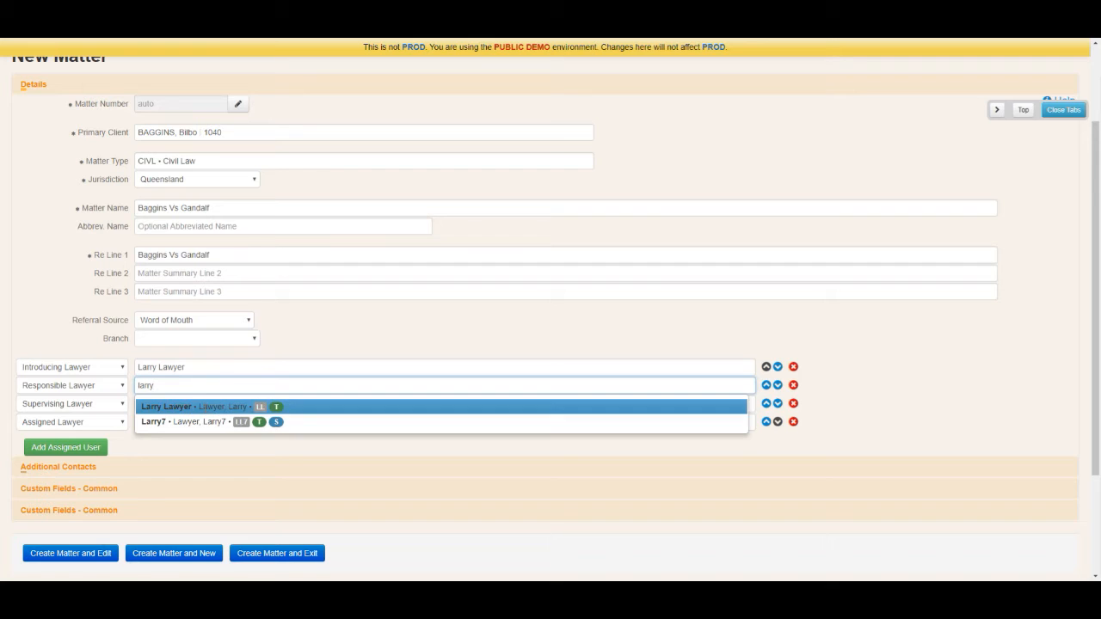
click(206, 408)
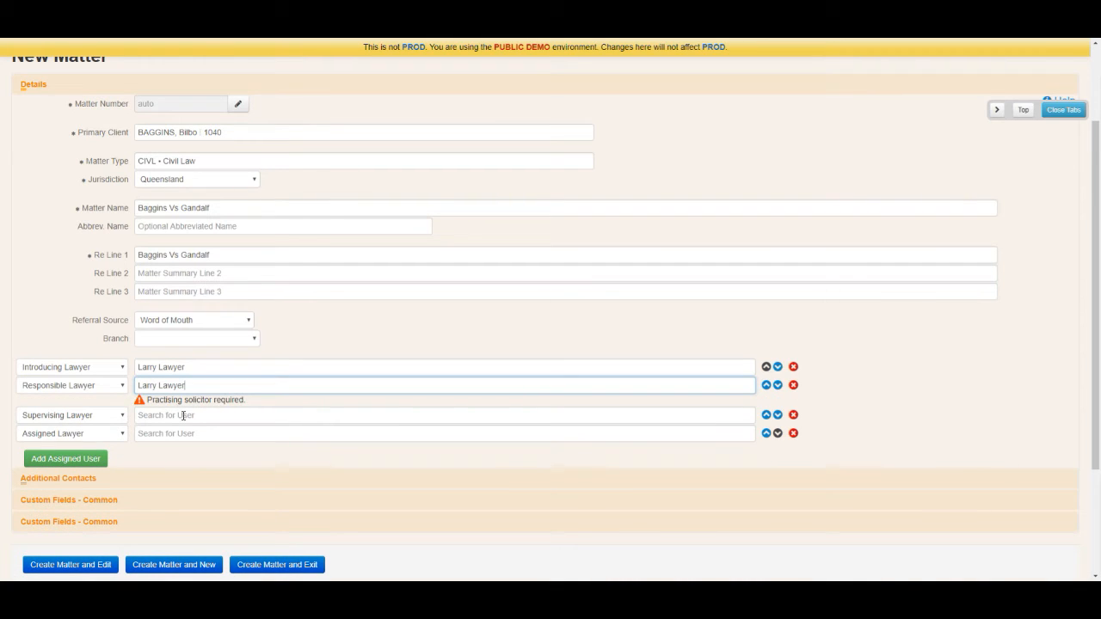
Assign the lawyer with initials LL as the supervising lawyer and the assigned lawyer as well.
click(182, 417)
text(larry)
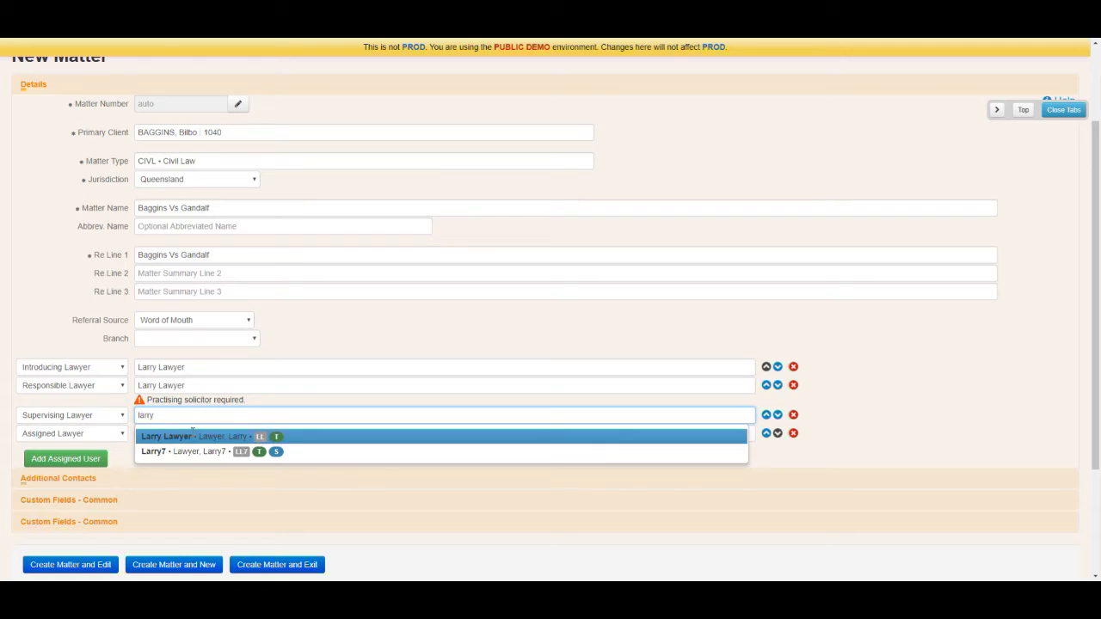
click(189, 434)
click(191, 435)
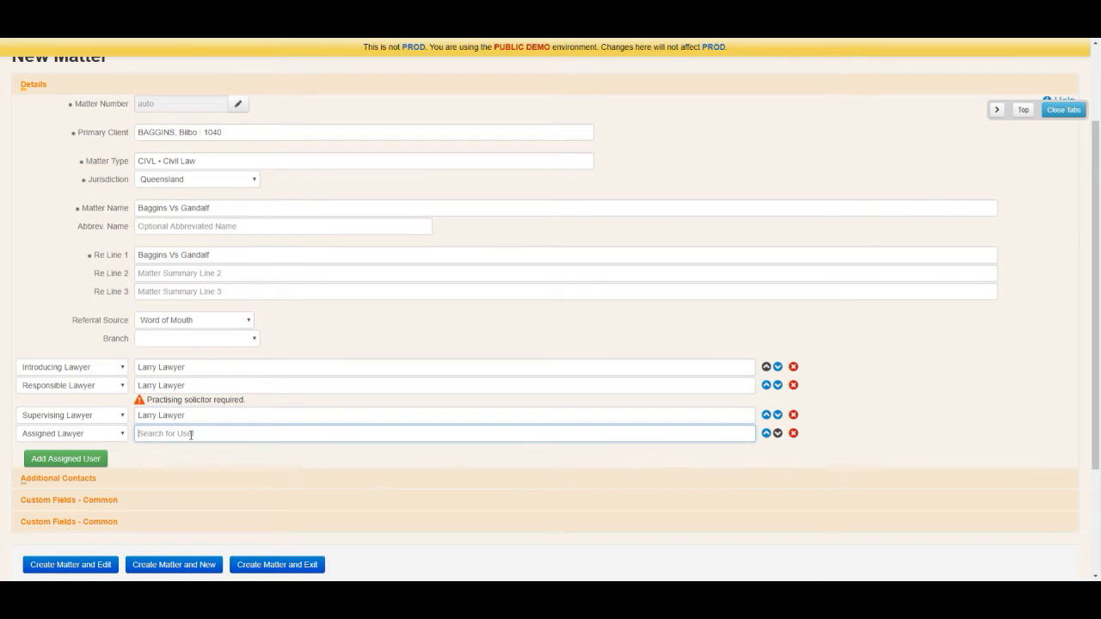
text(larry)
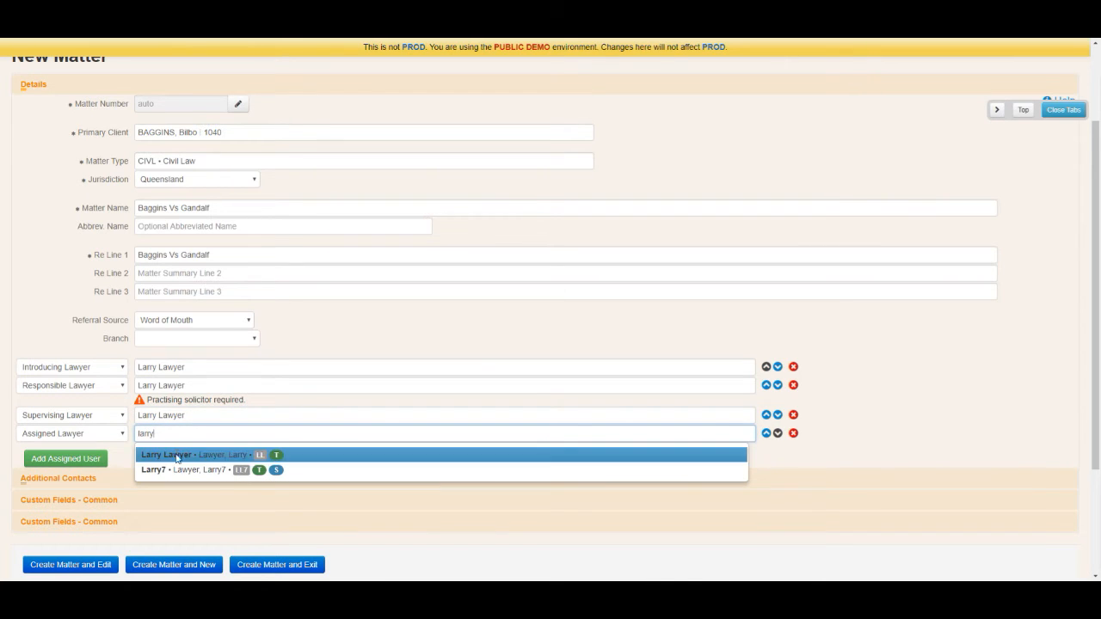
click(179, 455)
Under Additional Contacts, add the other existing client who shares the primary client's surname as an additional client.
scroll(278, 512, up, 1)
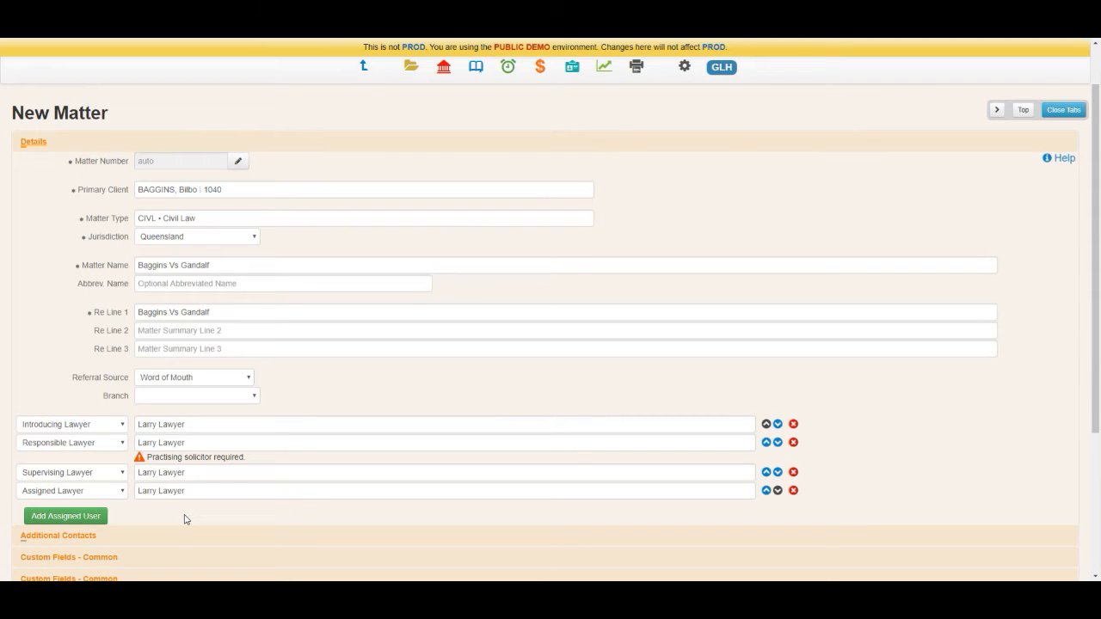
scroll(184, 518, down, 1)
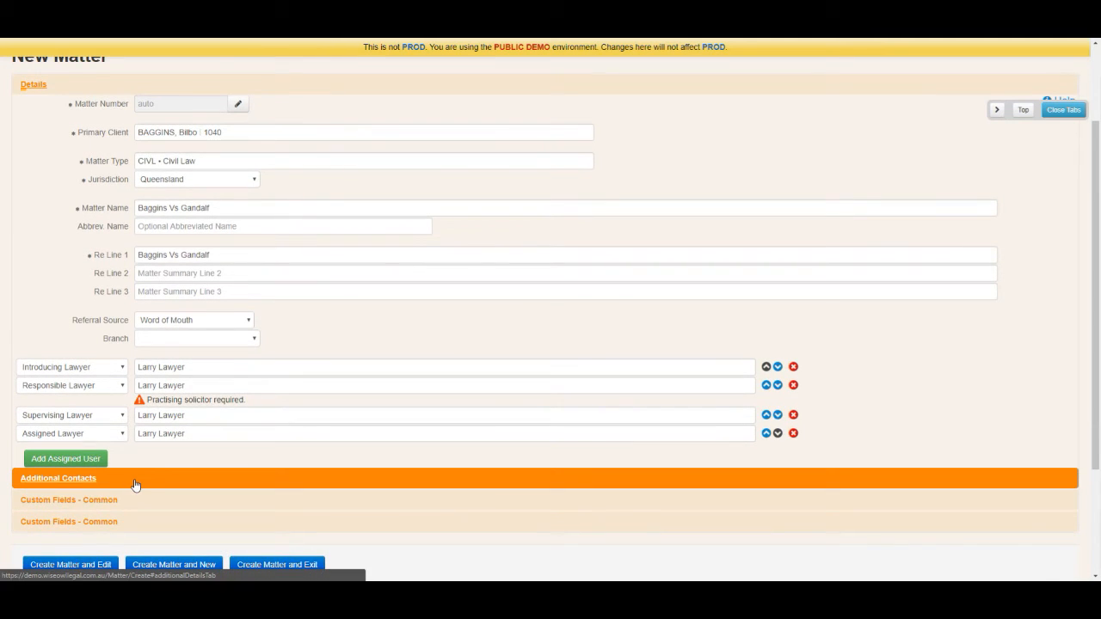
click(135, 485)
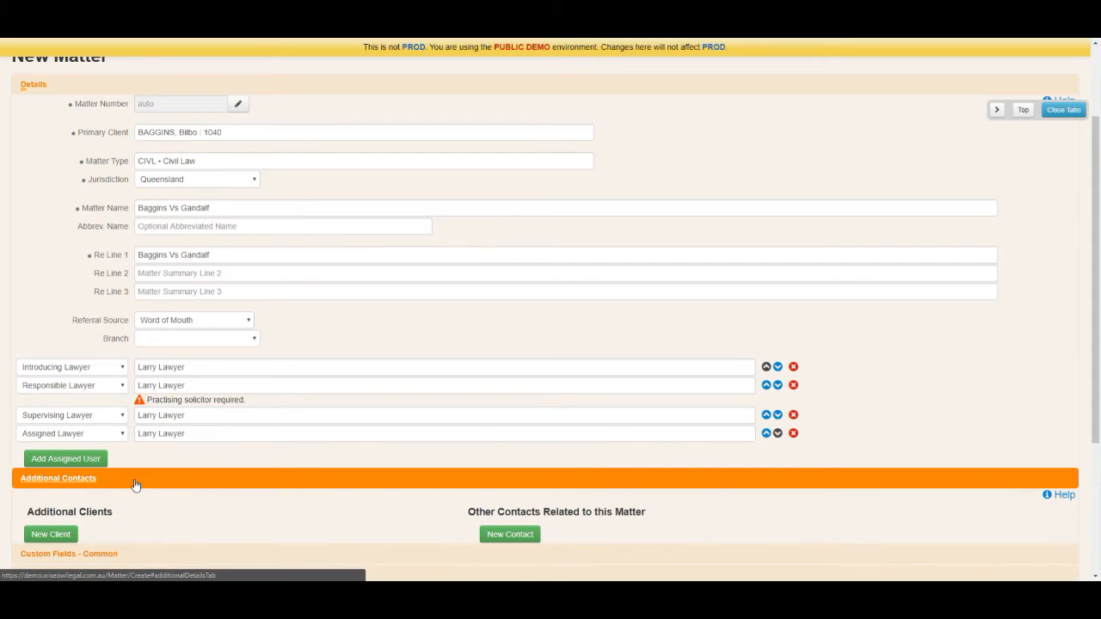
scroll(135, 485, down, 1)
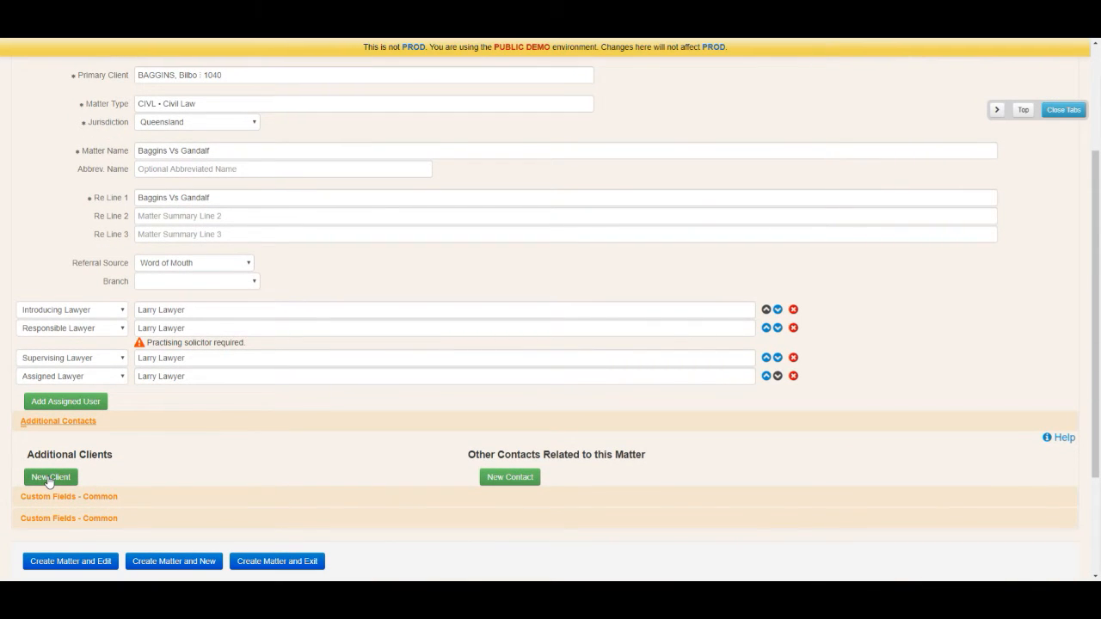
click(50, 477)
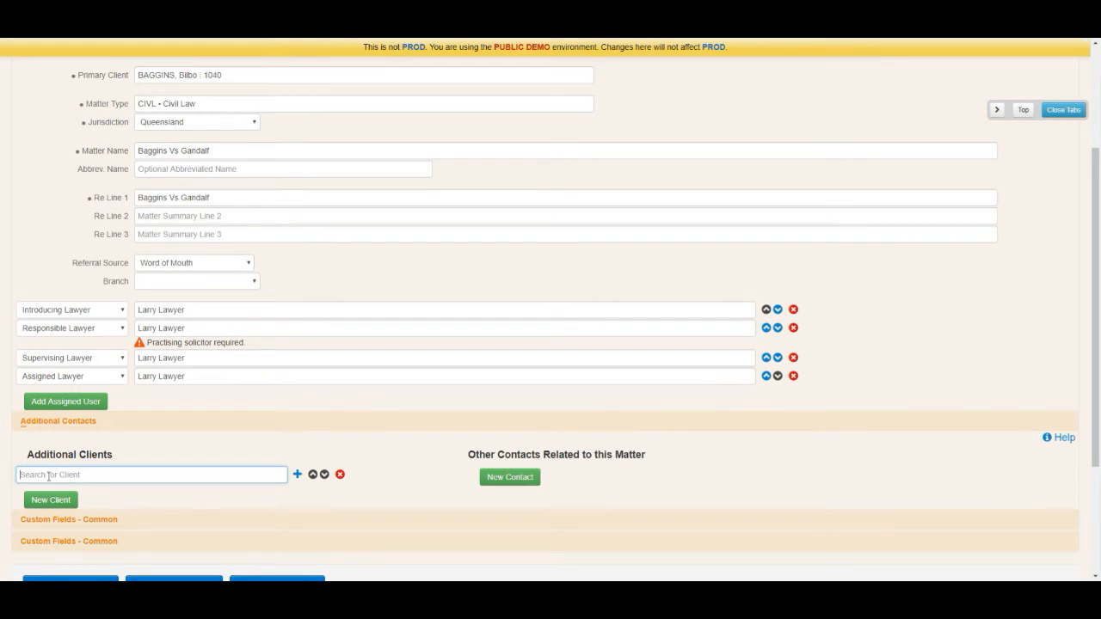
text(bagg)
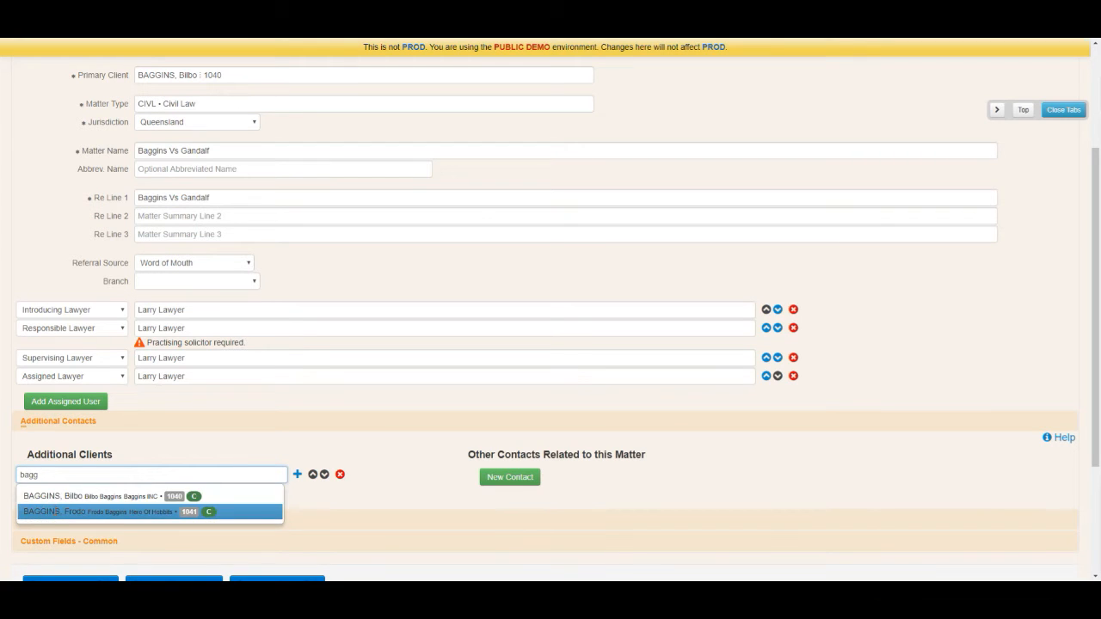
click(56, 512)
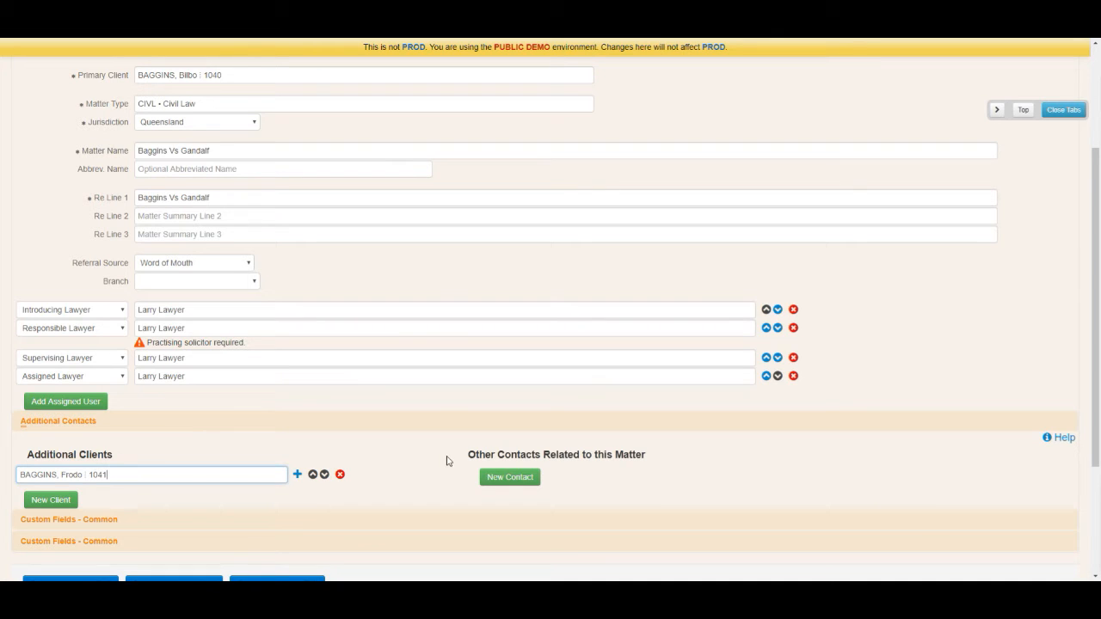
Add a related contact with the role Other Side and select the opposing party named in the matter name.
click(510, 476)
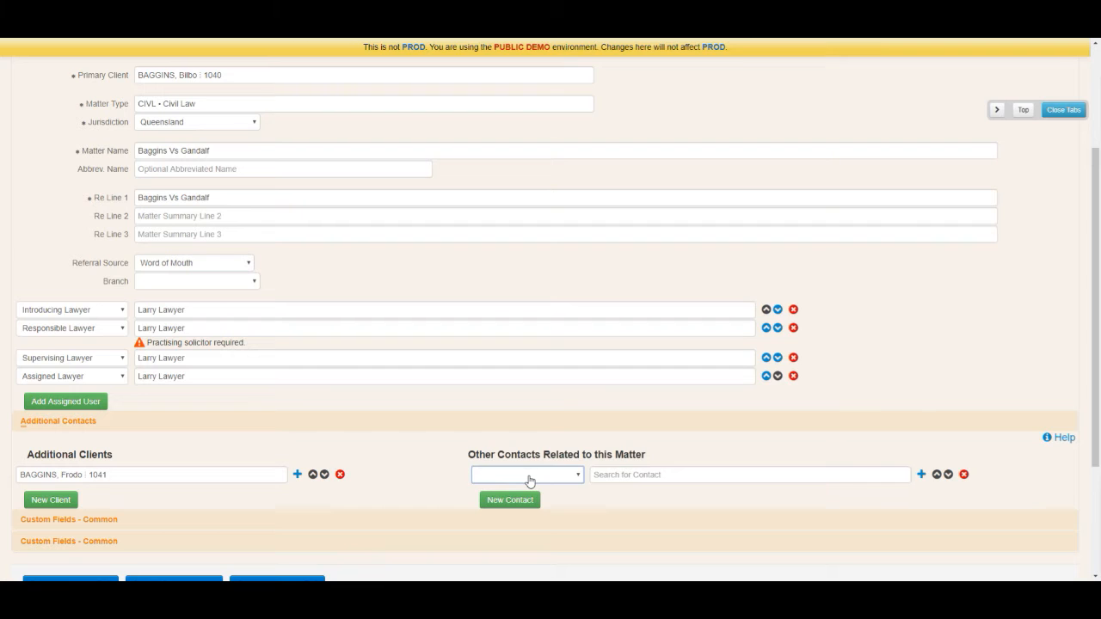
click(528, 475)
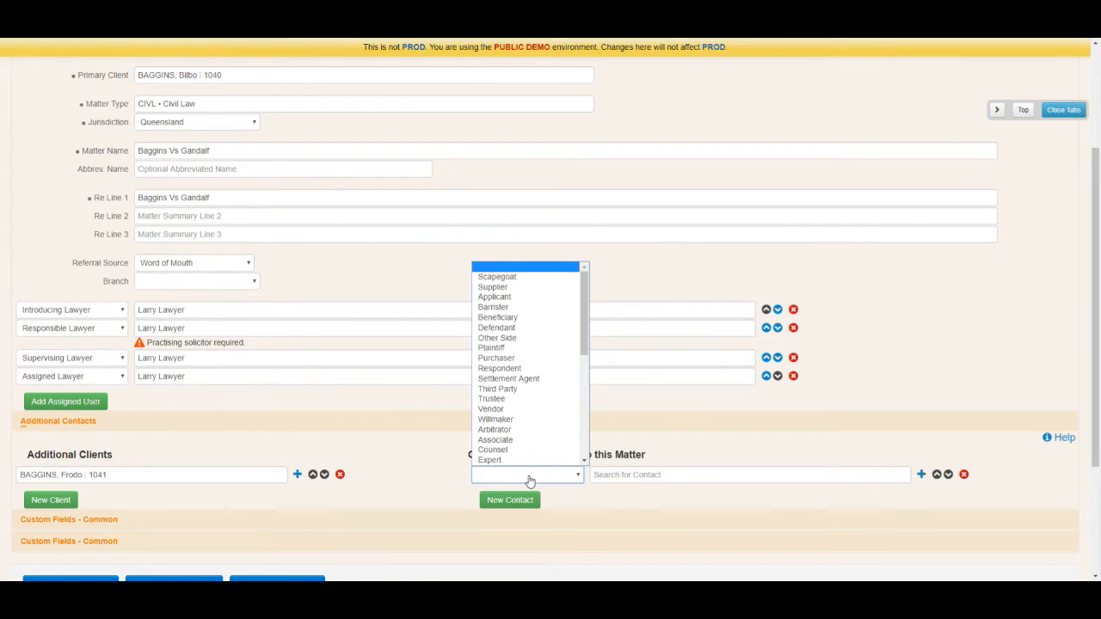
click(497, 339)
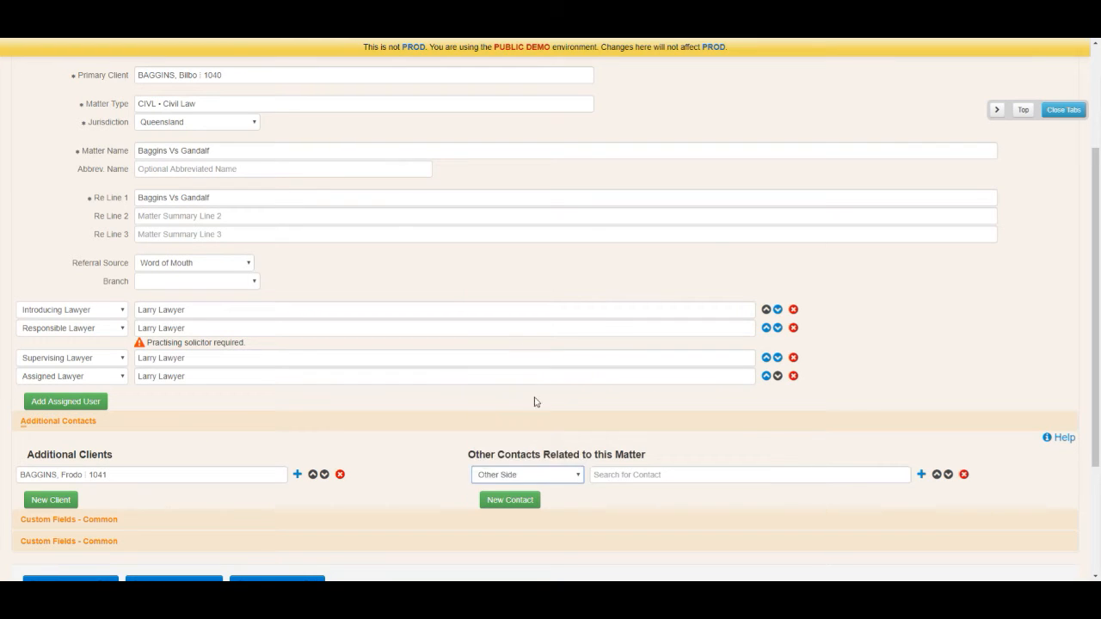
click(650, 473)
text(gand)
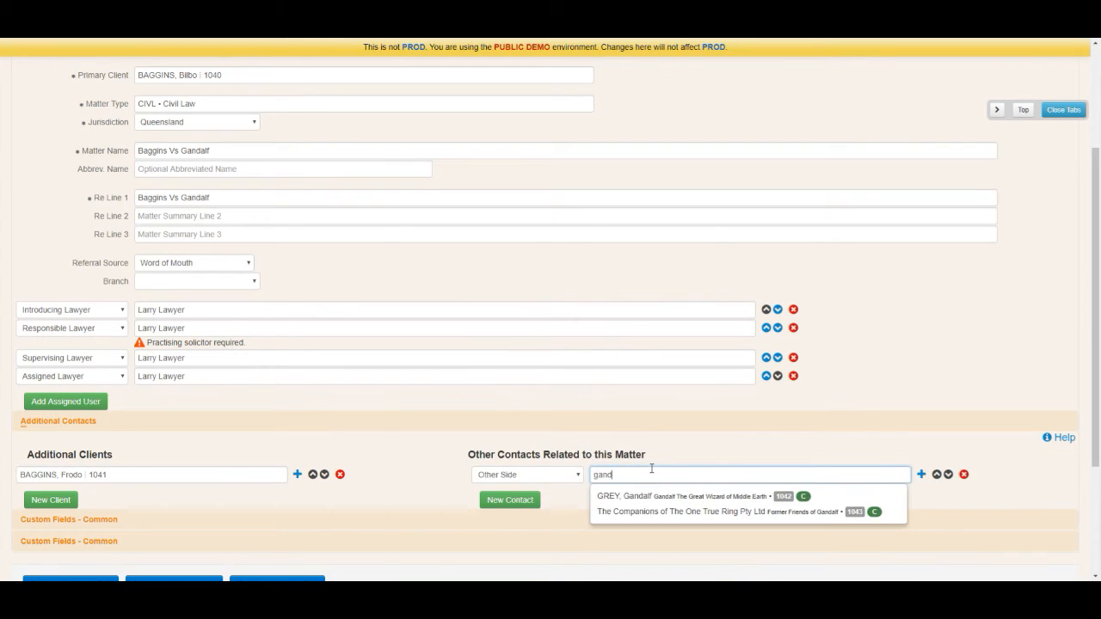
click(649, 496)
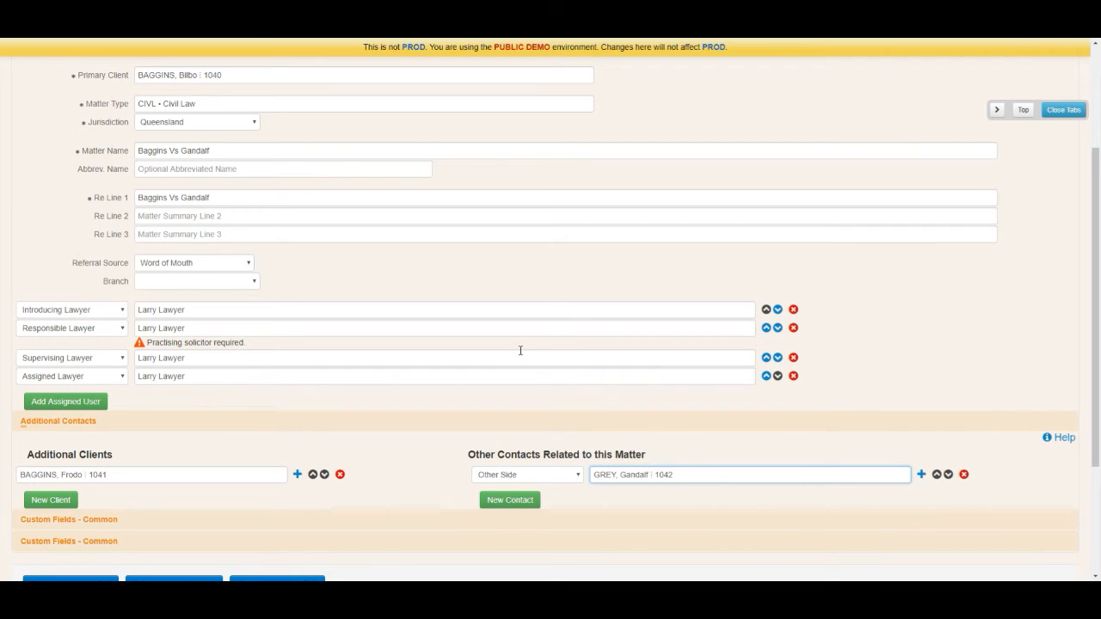
scroll(533, 347, down, 2)
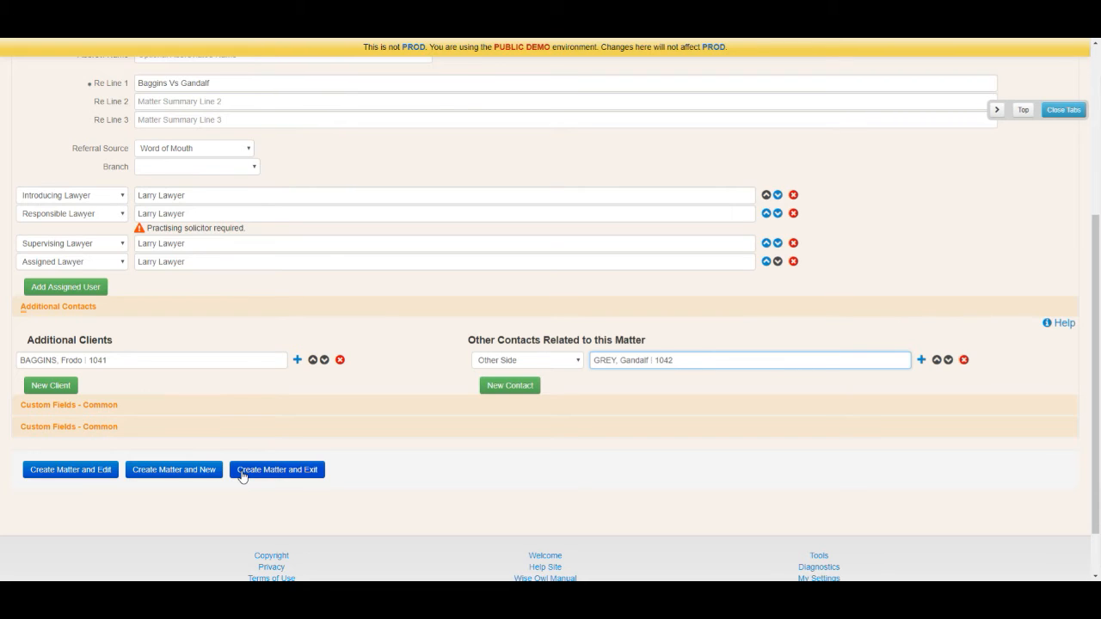
Create the matter and keep it open for editing, with its Matter Details section collapsed.
click(96, 474)
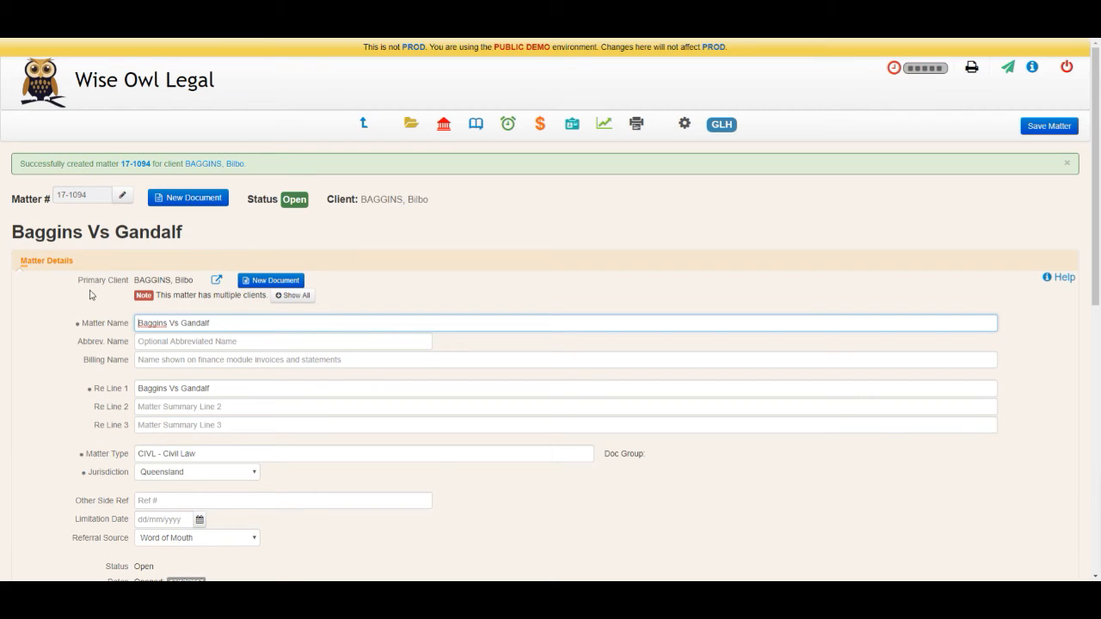
mouse_move(119, 289)
click(52, 267)
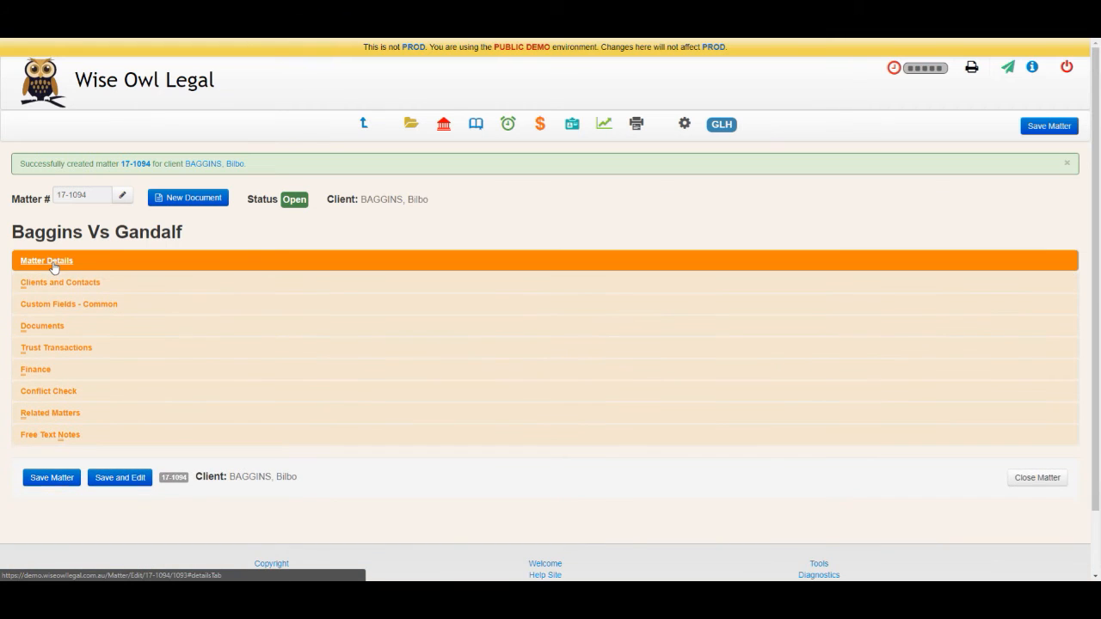
Review the clients and the other-side contact under Clients and Contacts, and collapse the section without changing anything.
click(48, 285)
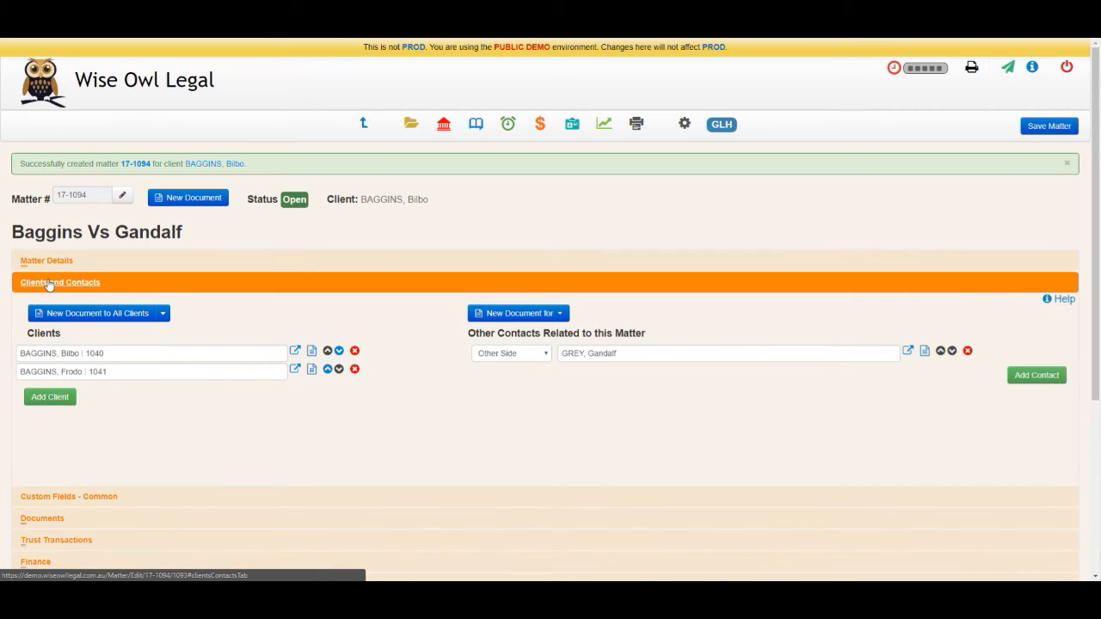
click(52, 353)
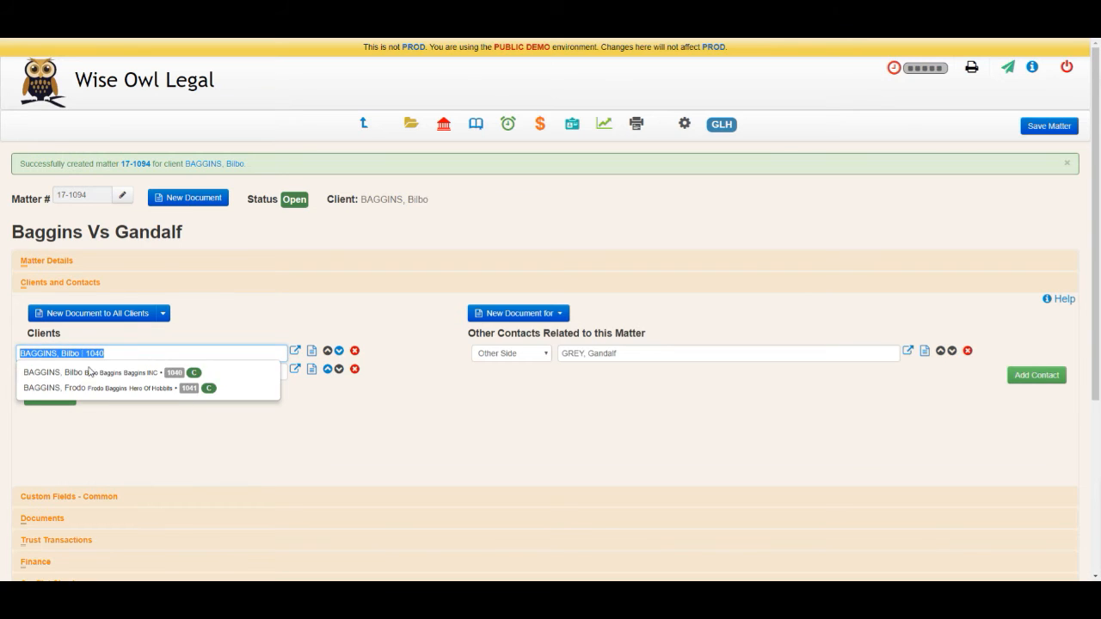
click(344, 411)
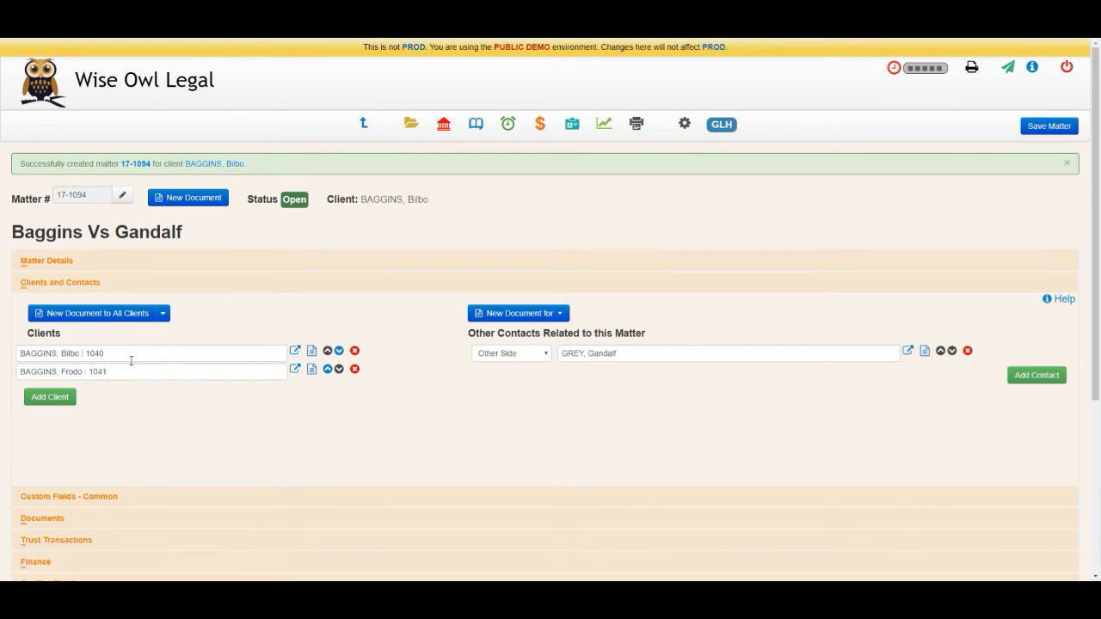
click(183, 283)
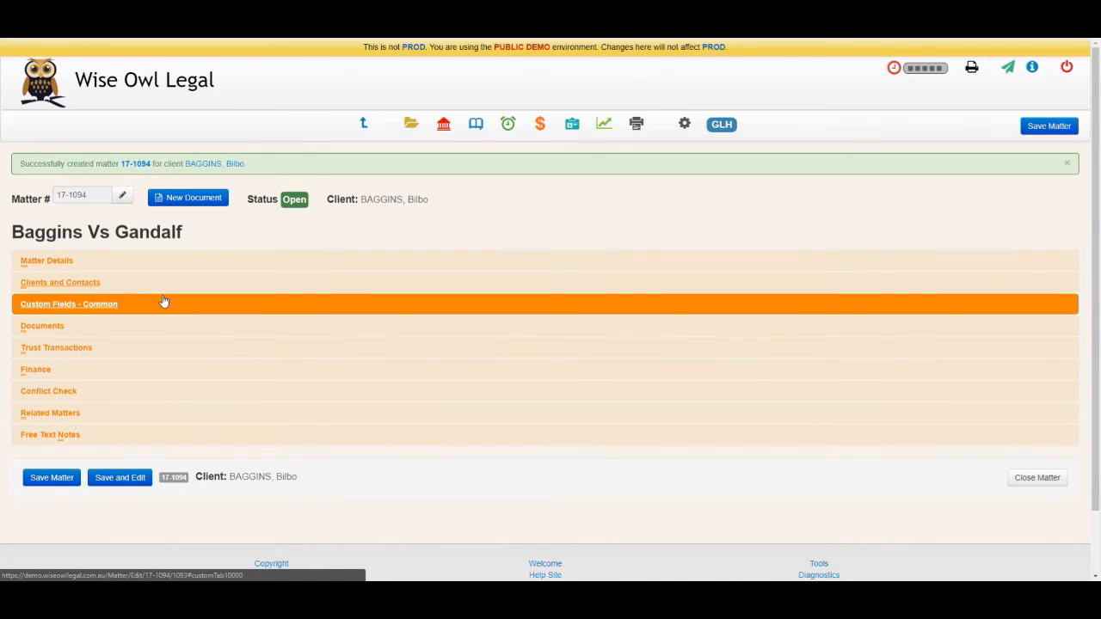
Look through the matter's common custom fields and its Documents section, collapsing each one again.
click(163, 301)
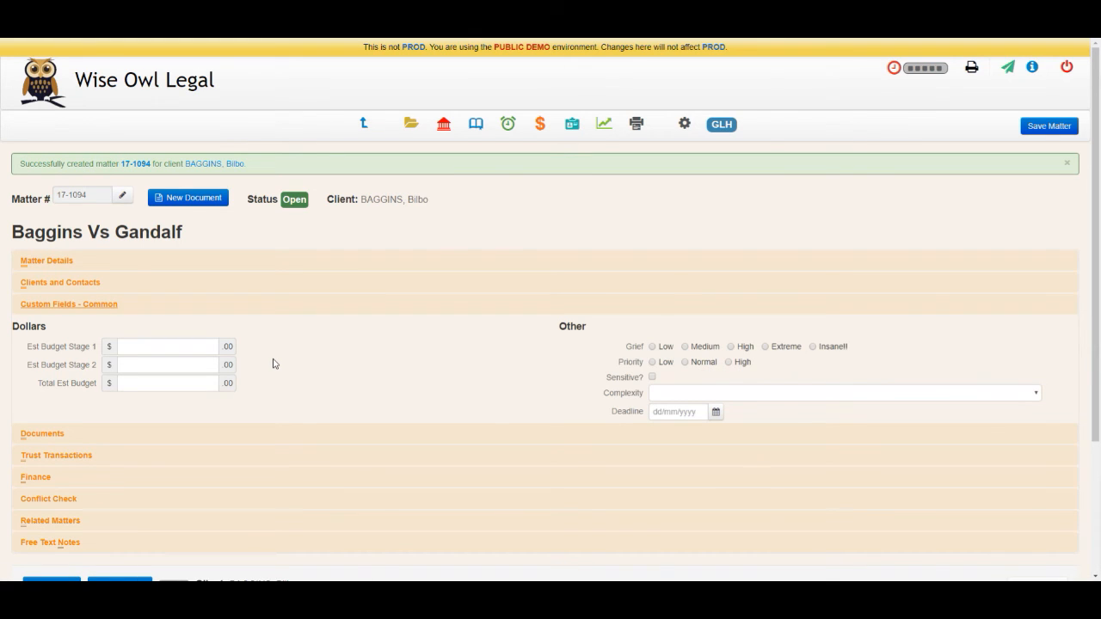
click(255, 306)
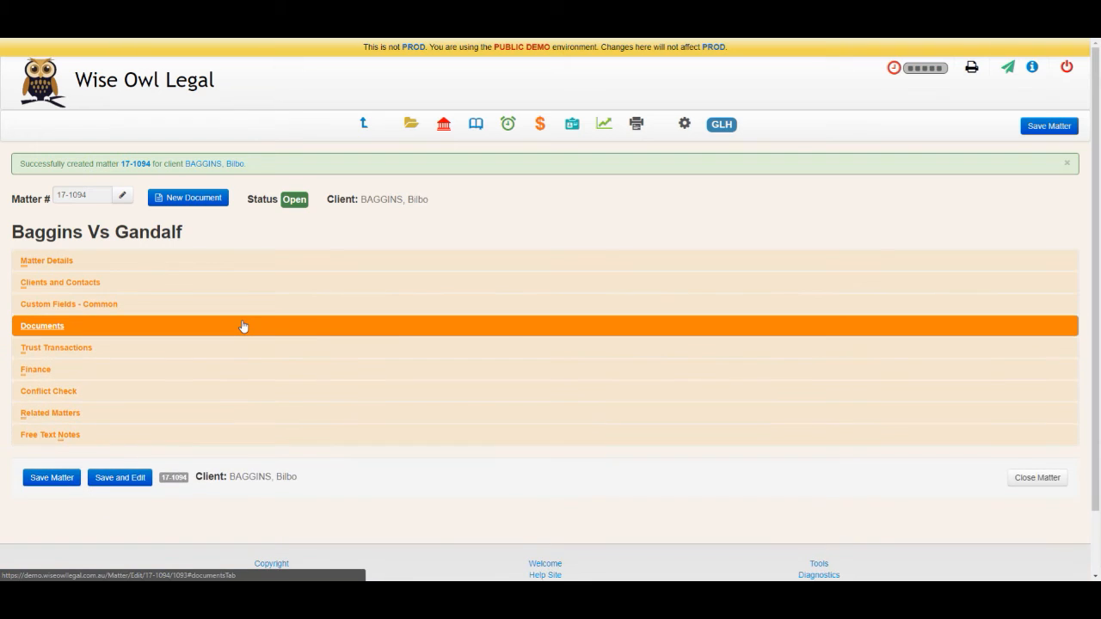
click(243, 327)
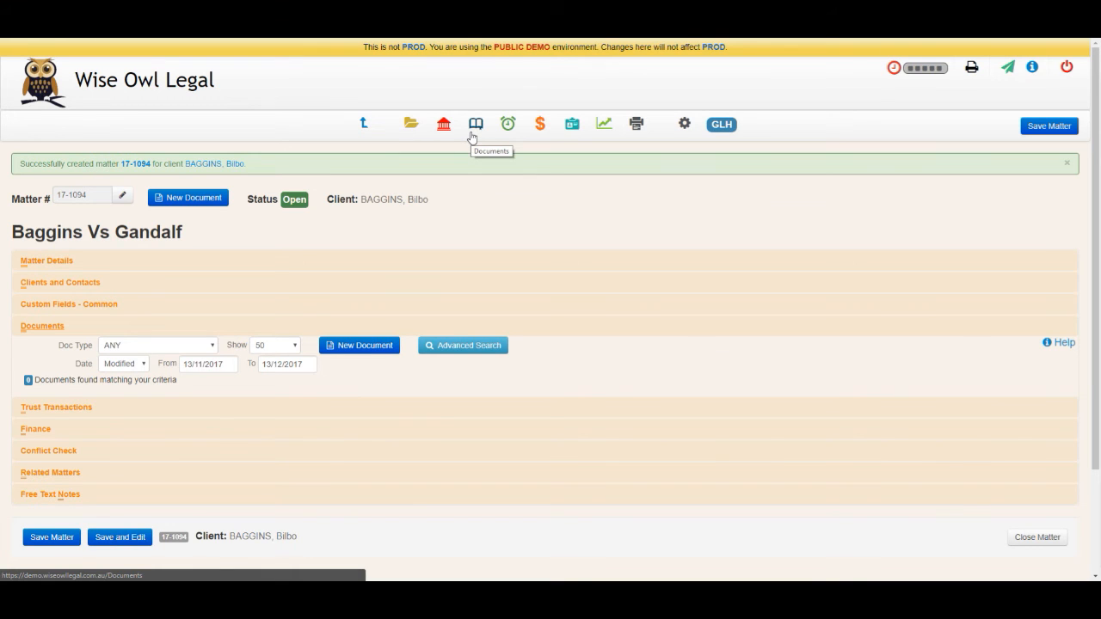
click(310, 328)
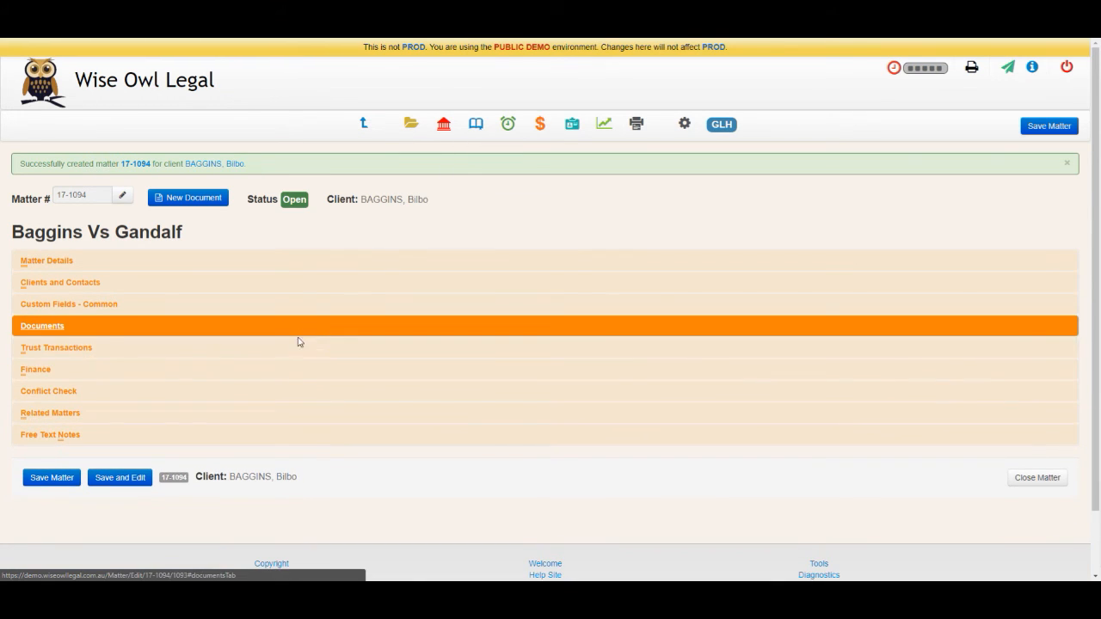
Review the matter's trust transactions and its Finance section, including the summary and invoiced amounts, and collapse both sections.
click(295, 347)
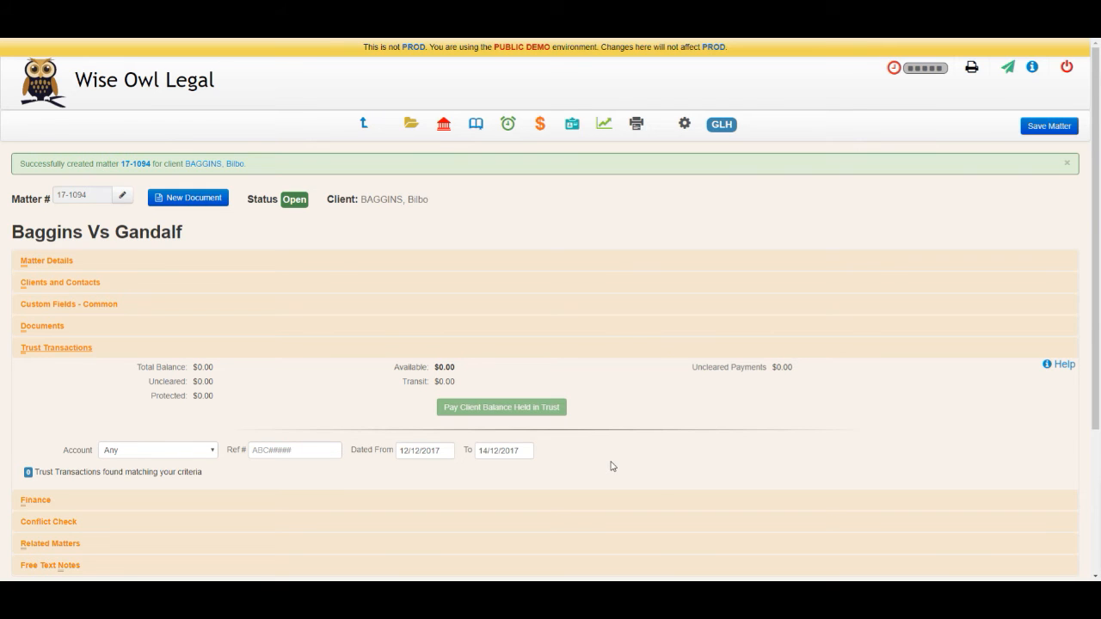
click(150, 350)
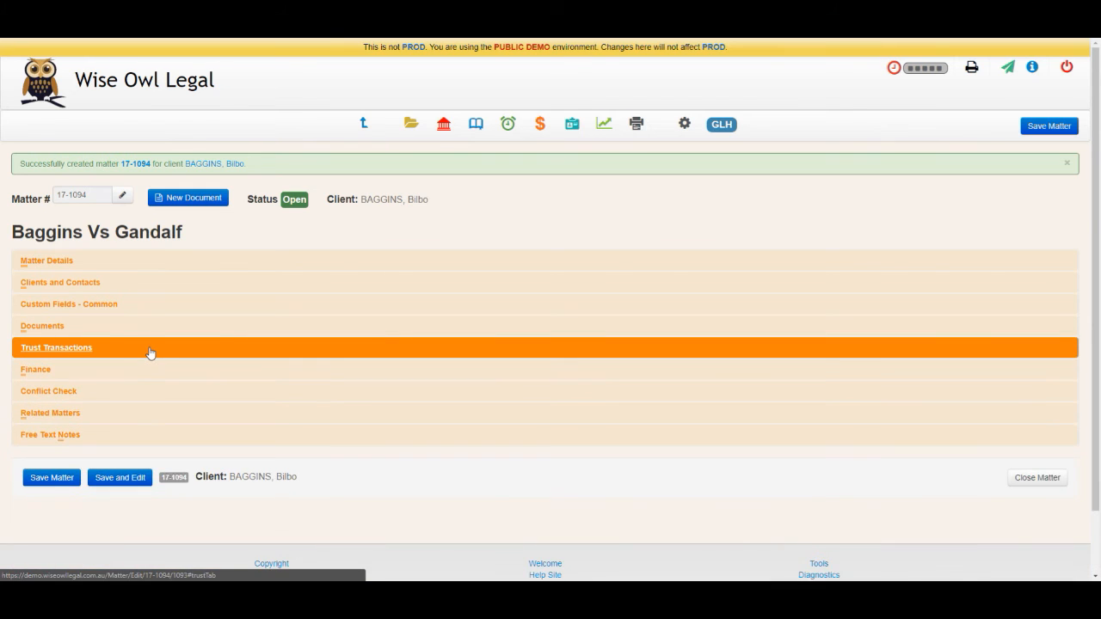
click(137, 371)
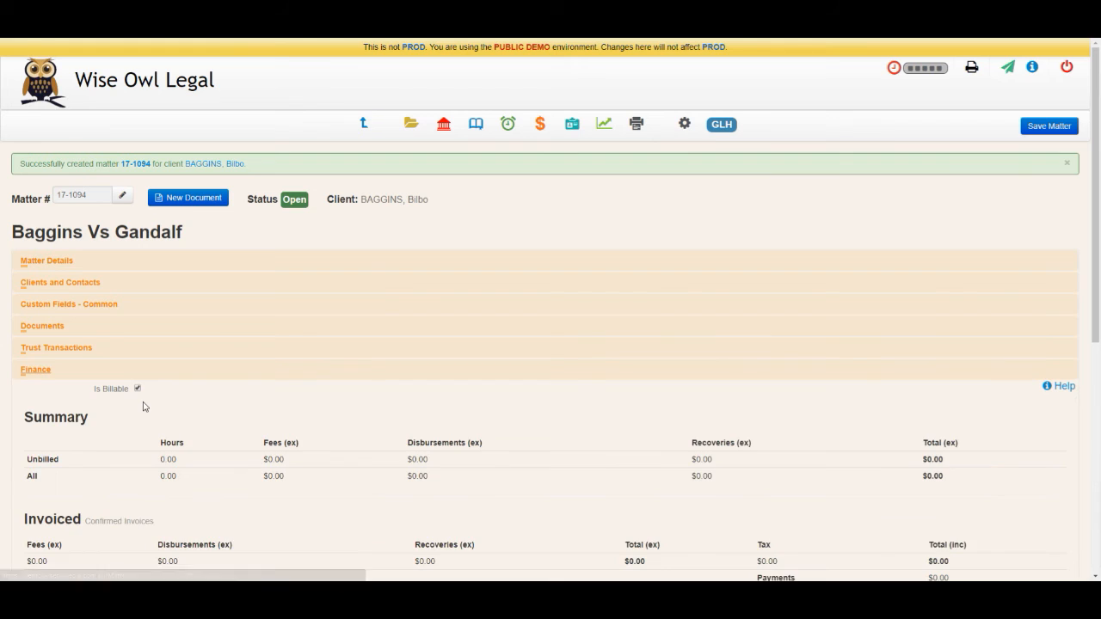
scroll(143, 406, down, 1)
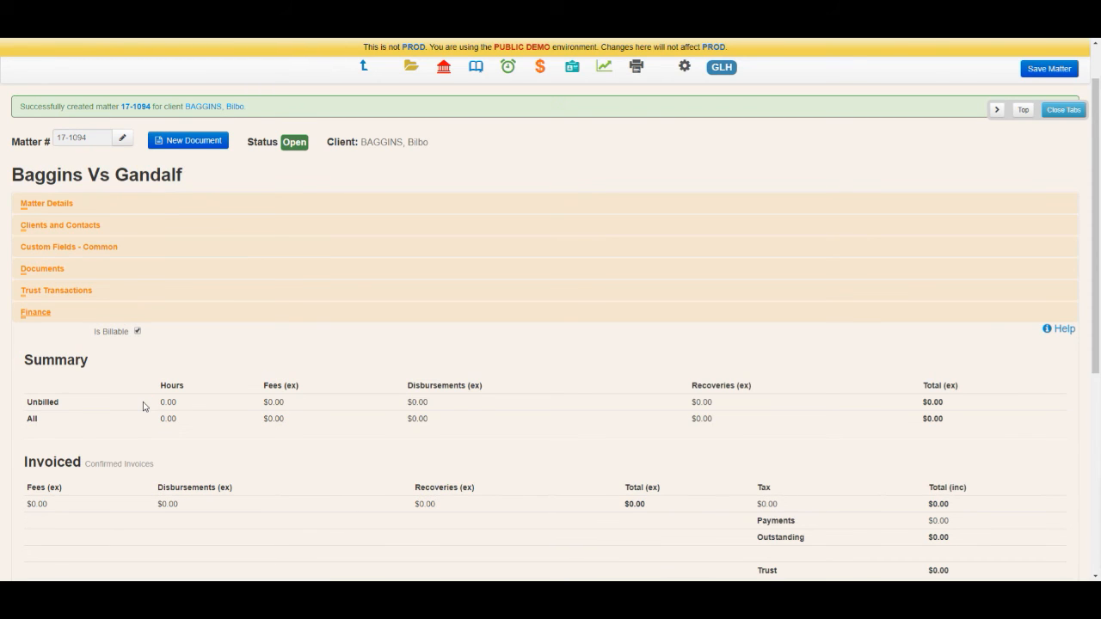
scroll(104, 417, down, 1)
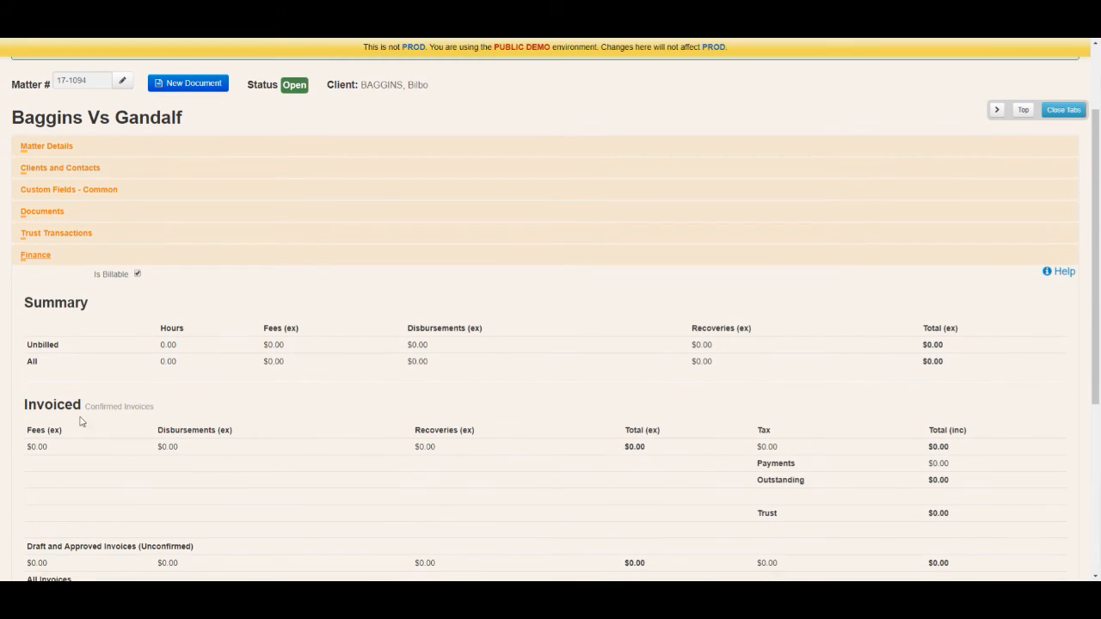
scroll(84, 429, down, 1)
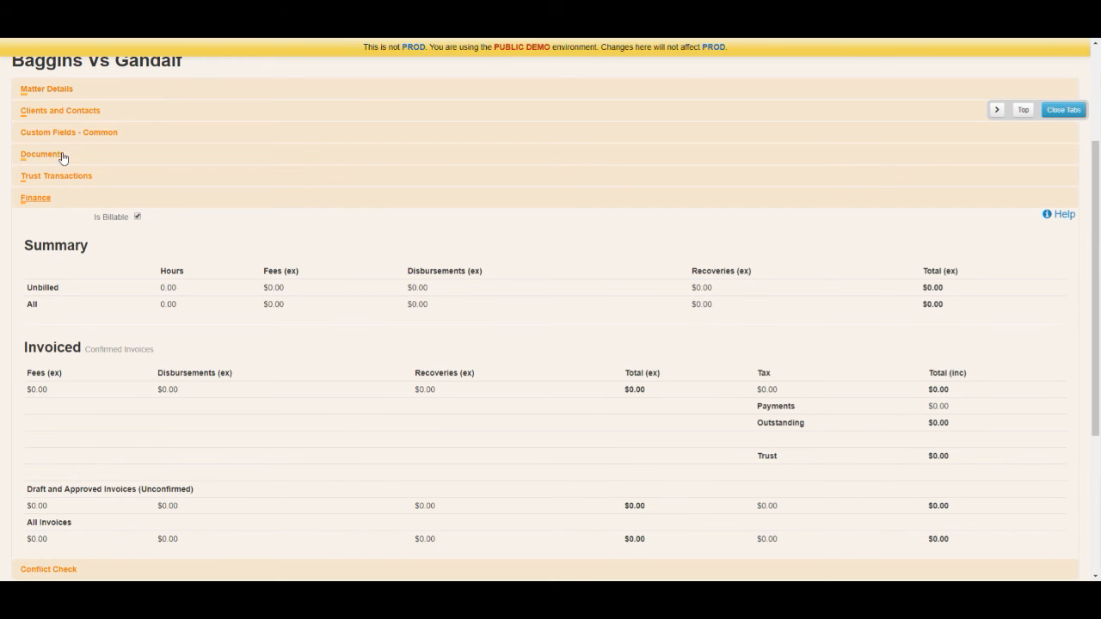
click(53, 198)
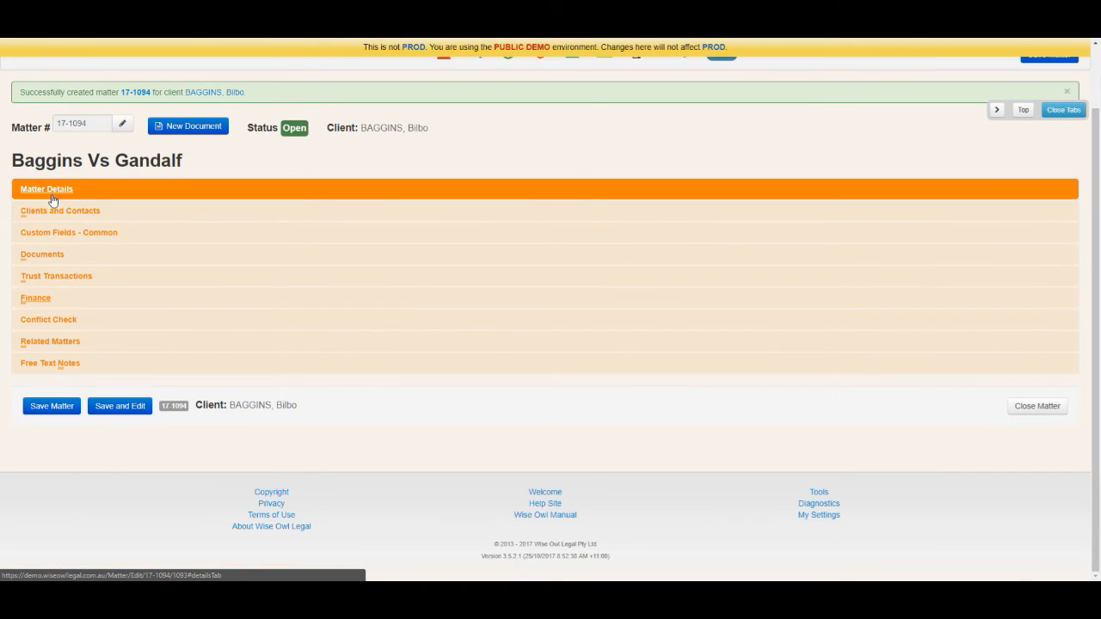
View the new conflict check form for the matter and leave it without recording a check.
click(74, 320)
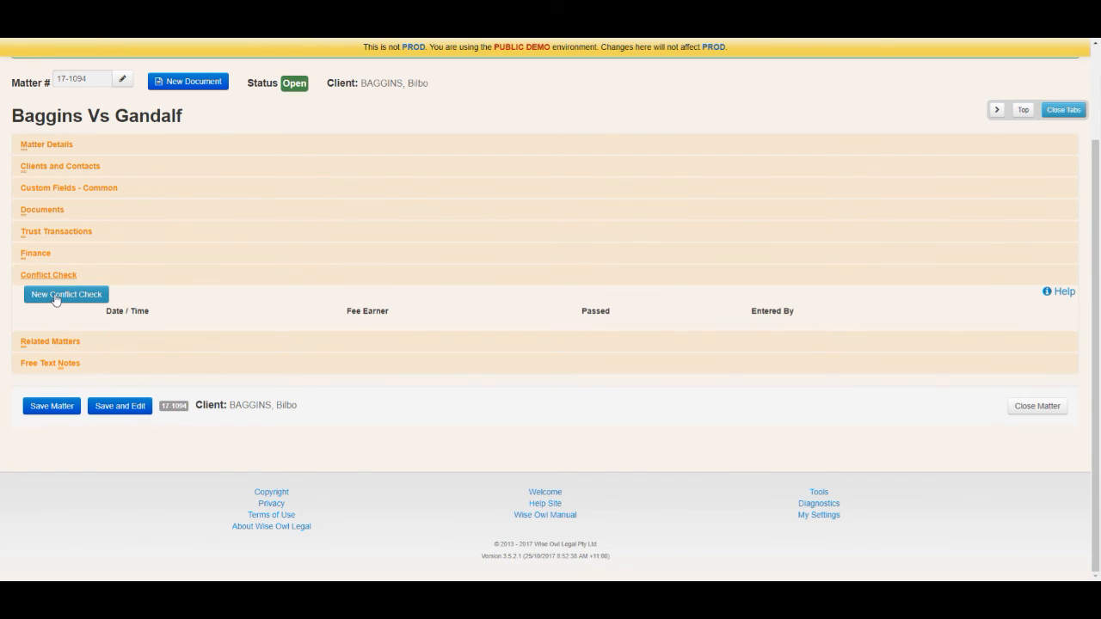
click(93, 297)
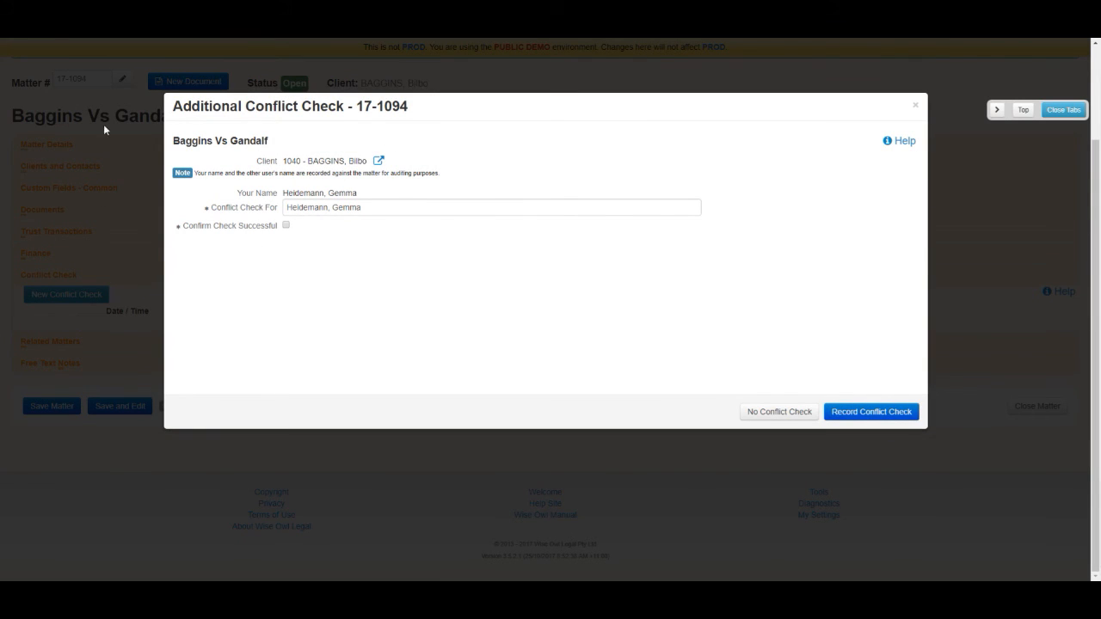
click(915, 104)
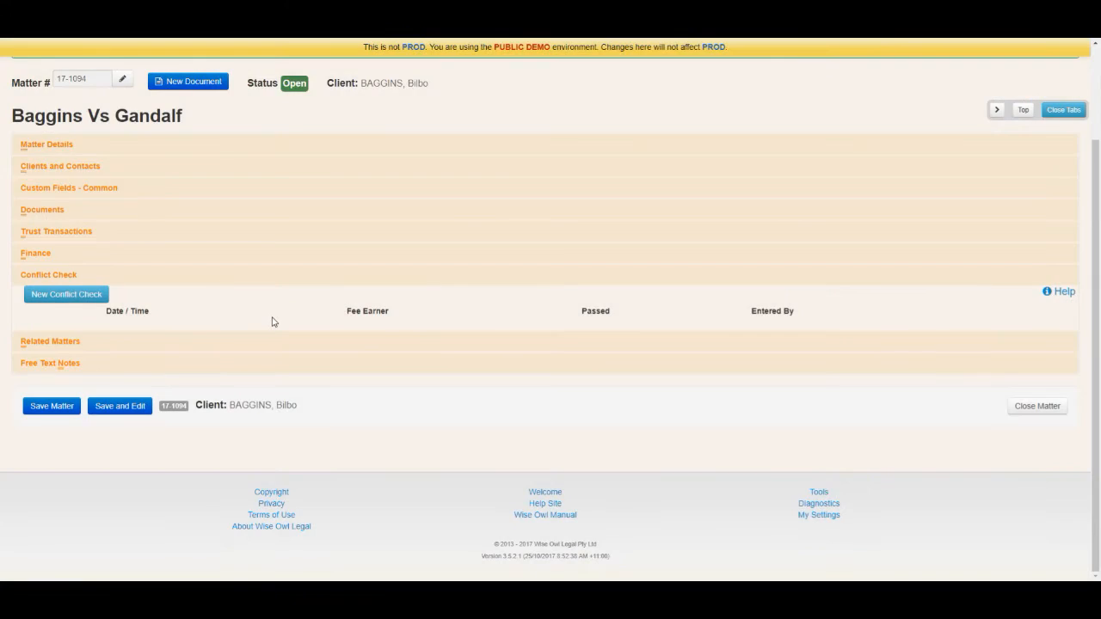
click(189, 274)
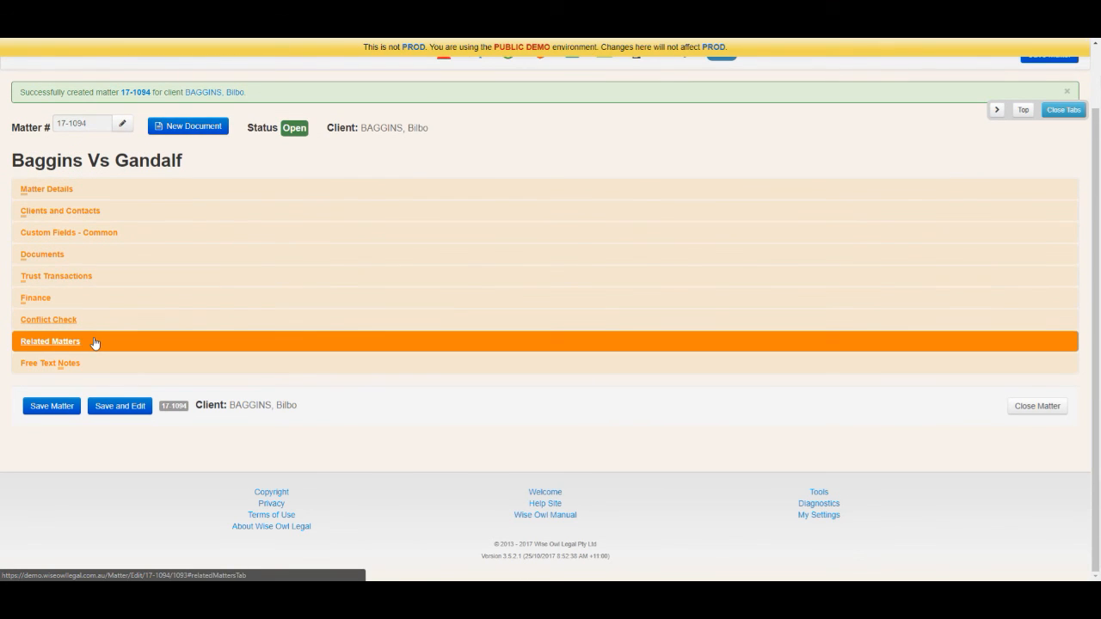
Try finding a related matter by 17 and by the start of the client's surname, and remove the empty related-matter row.
click(95, 343)
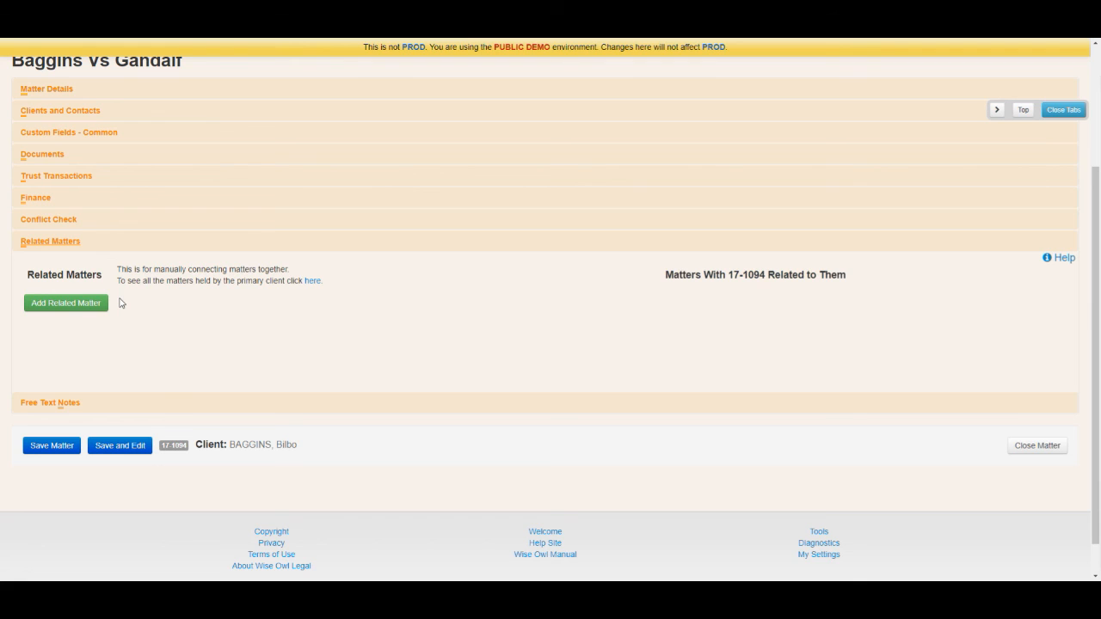
click(93, 306)
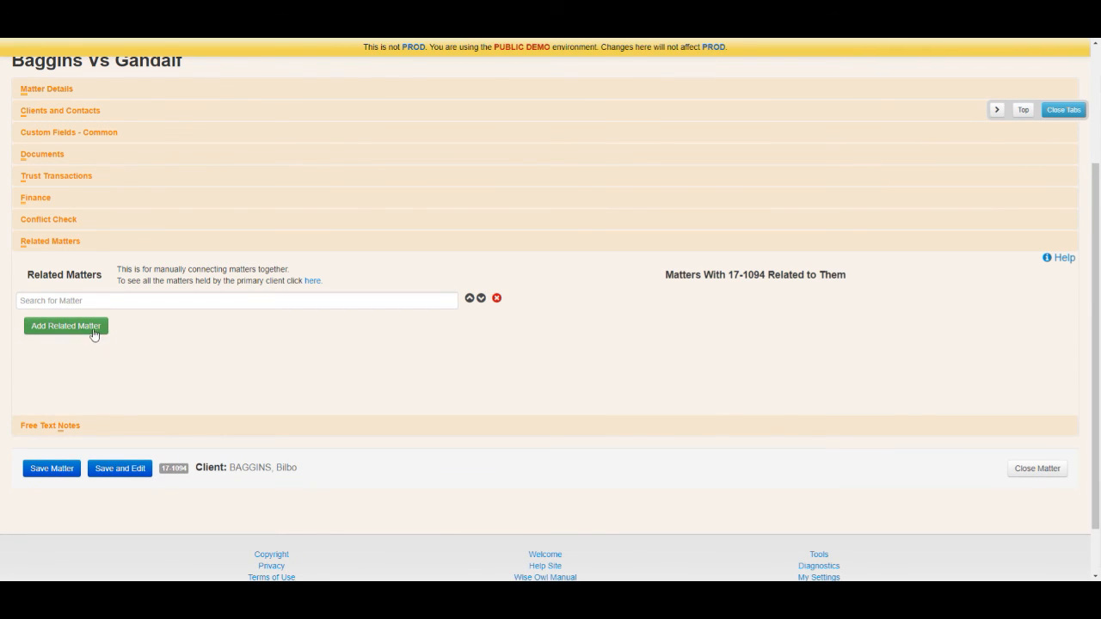
click(108, 299)
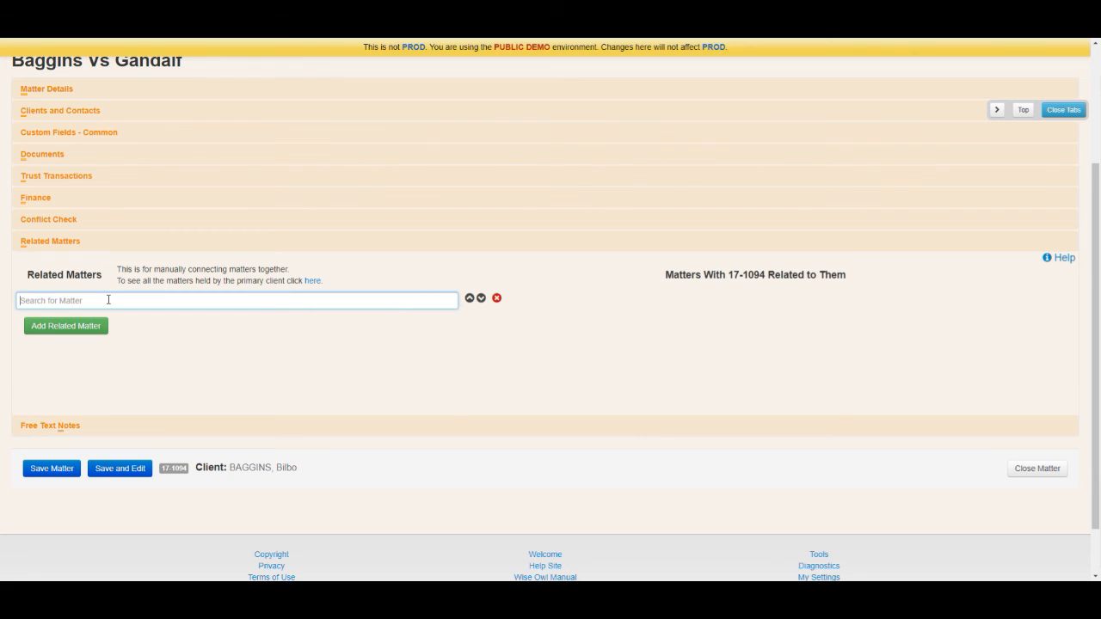
text(17)
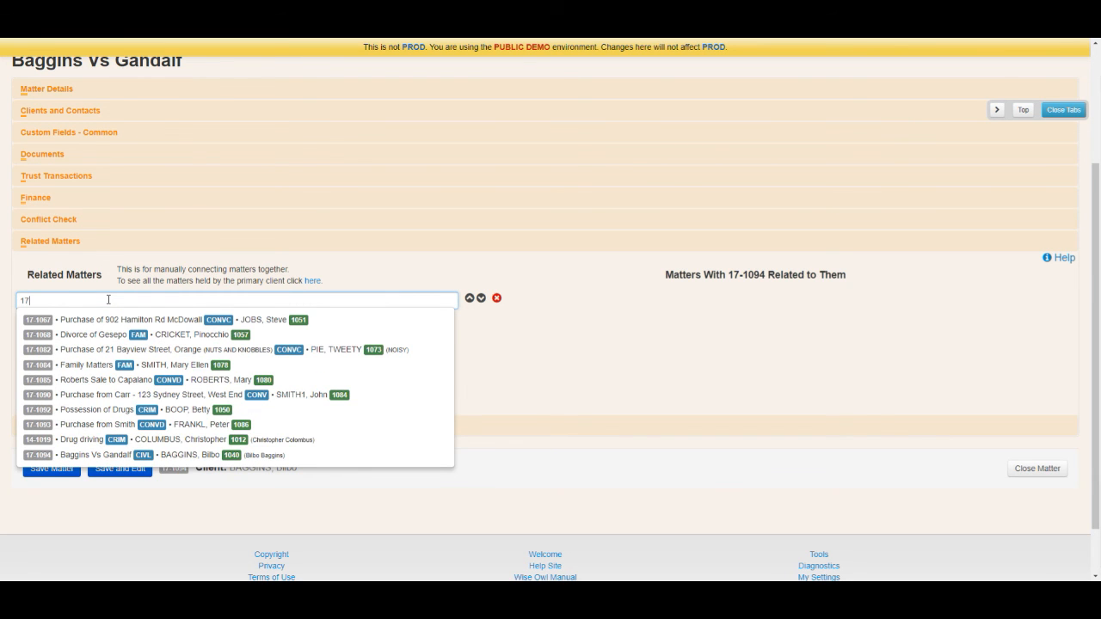
key(BackSpace)
key(BackSpace)
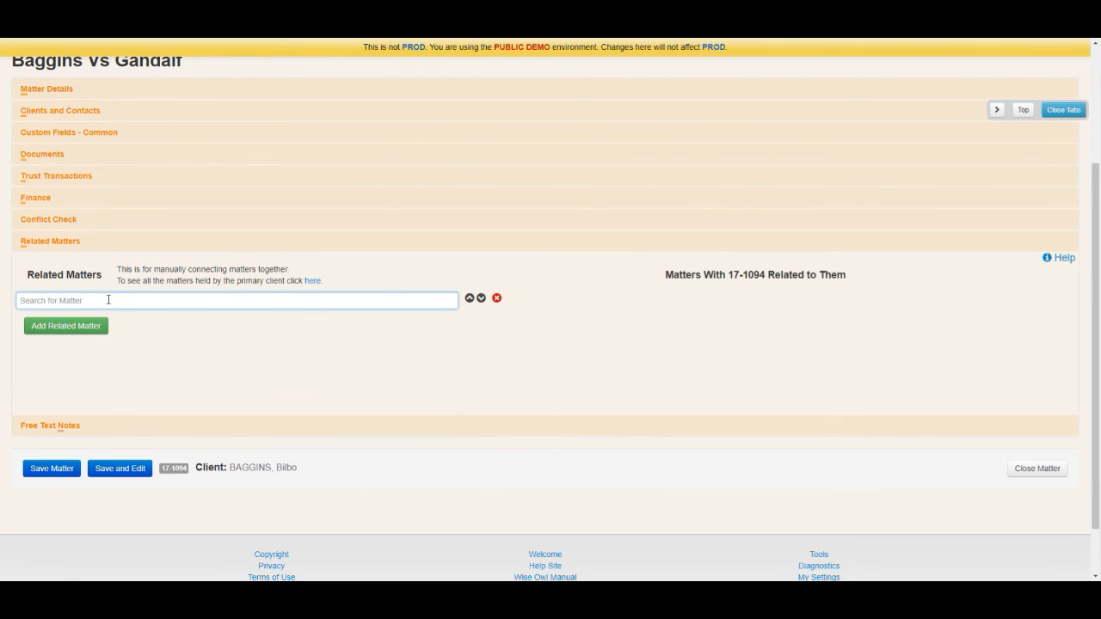
text(bagg)
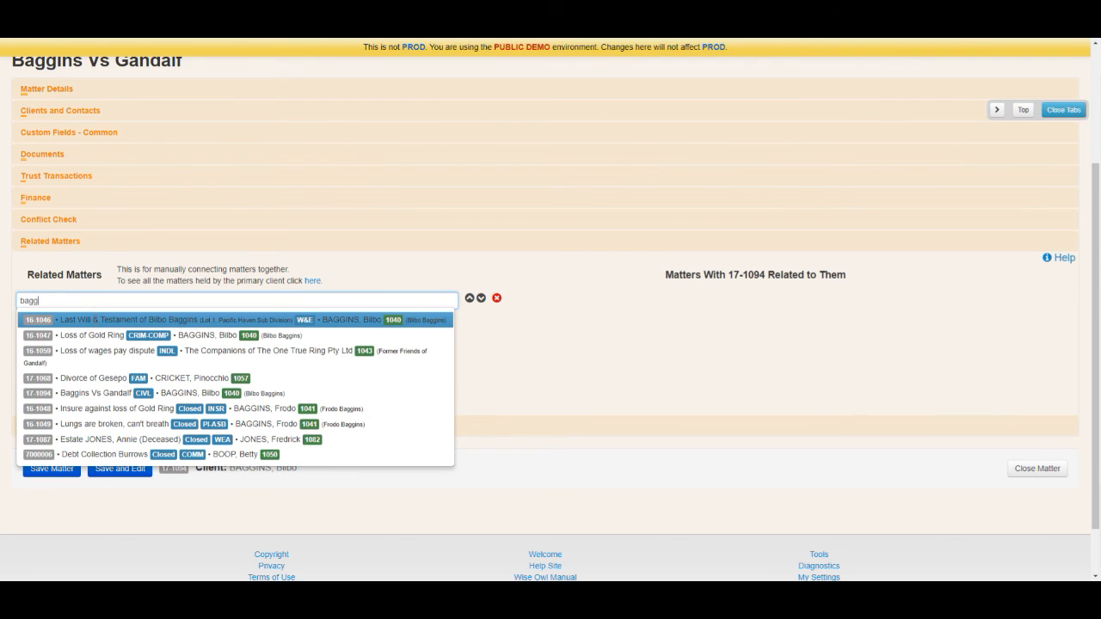
click(661, 371)
click(496, 299)
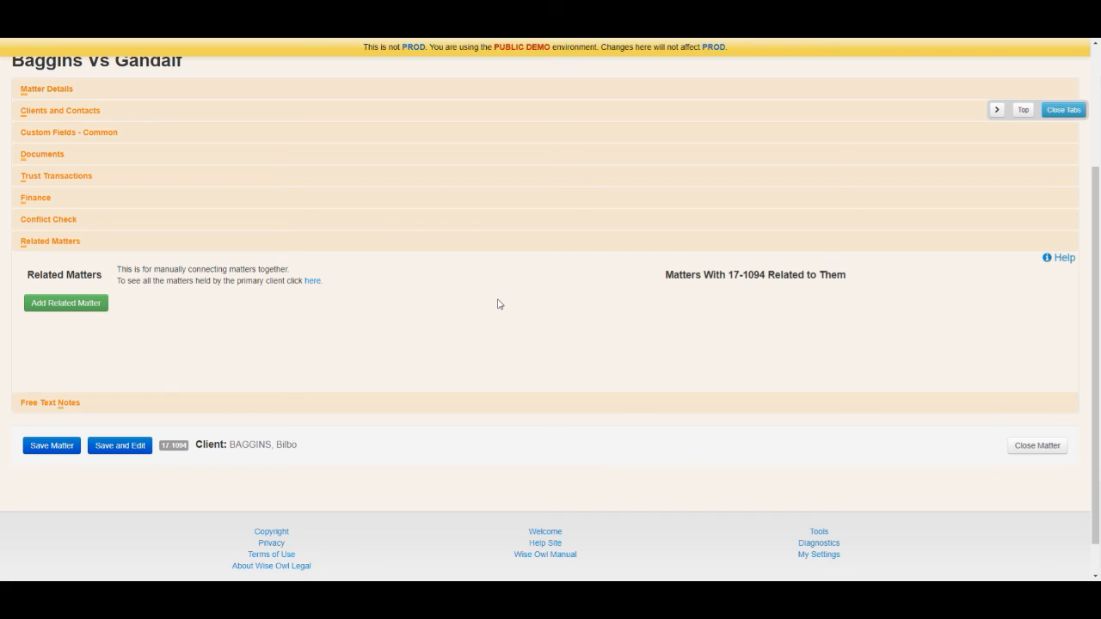
click(212, 244)
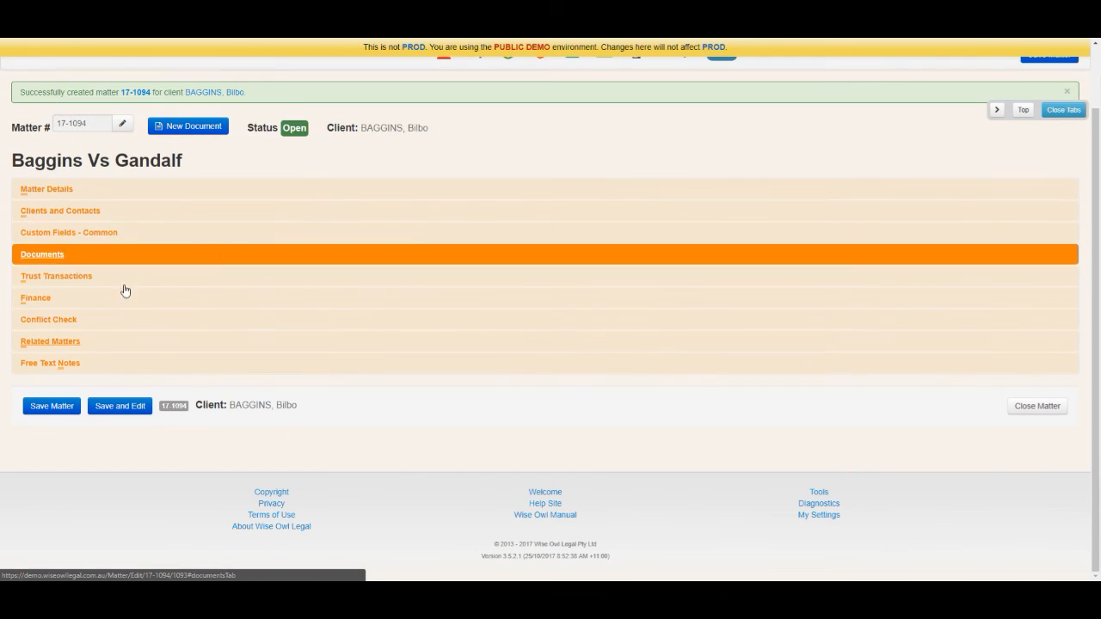
Look at the matter's Free Text Notes section and collapse it without entering a note.
click(103, 364)
click(150, 321)
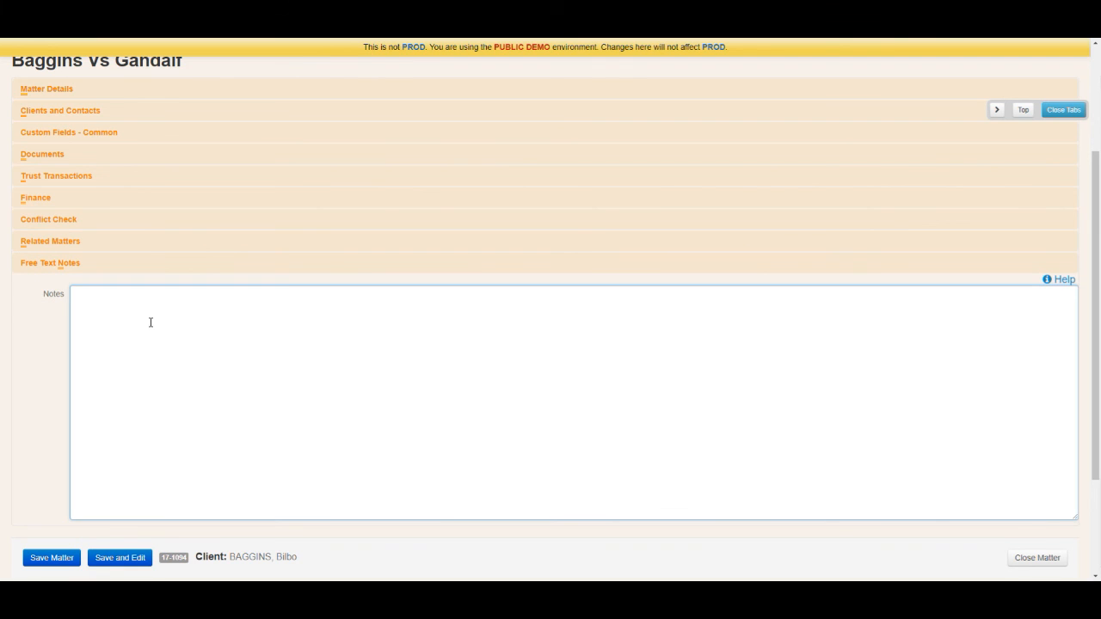
click(118, 264)
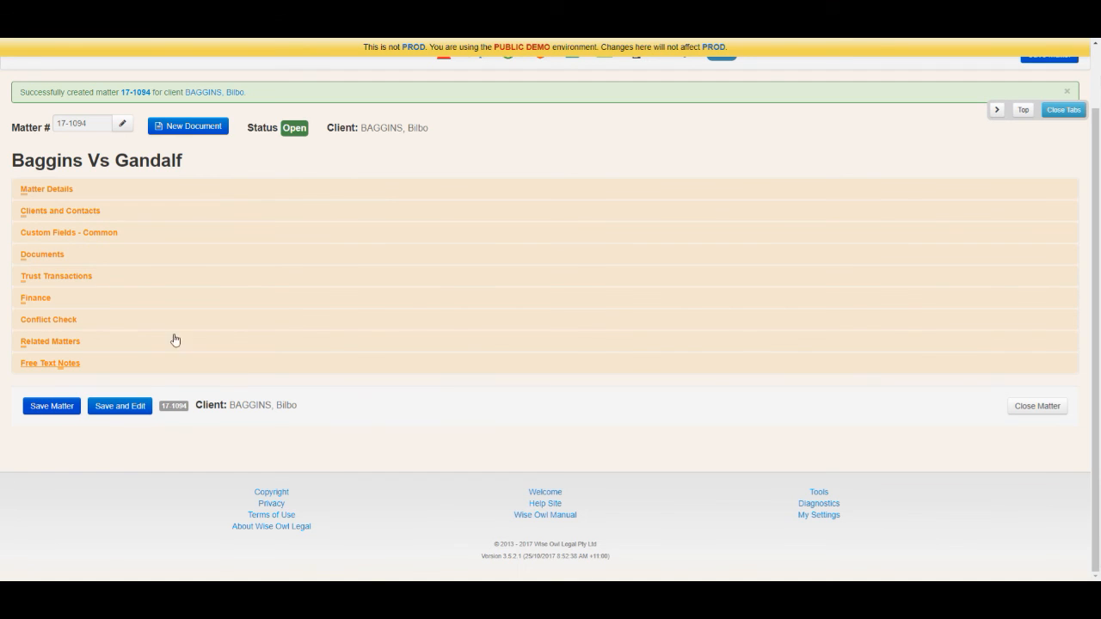
Save the matter.
scroll(1017, 102, up, 1)
click(1043, 114)
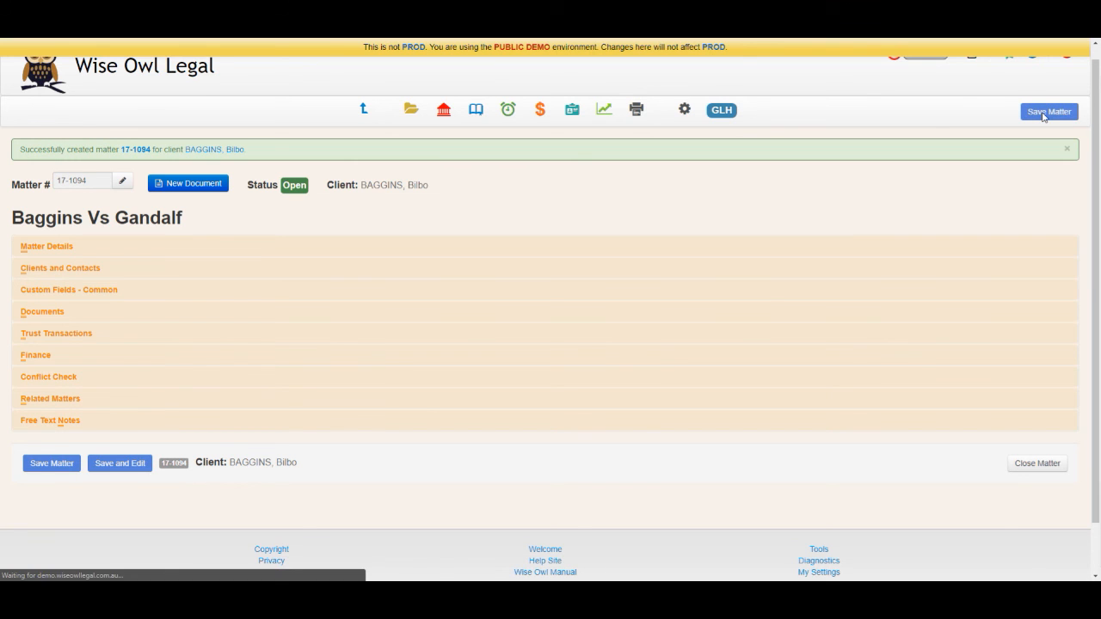